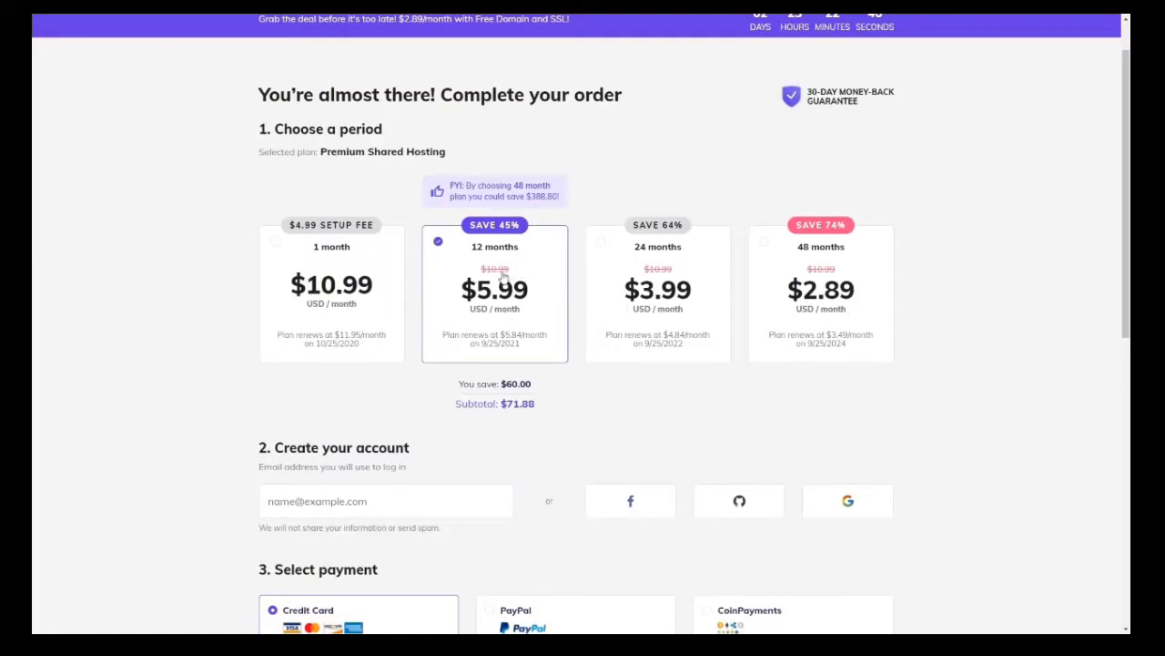
# Apply the coupon code HA10 to the 12-month Premium Shared Hosting order
pyautogui.scroll(-2, 510, 282)
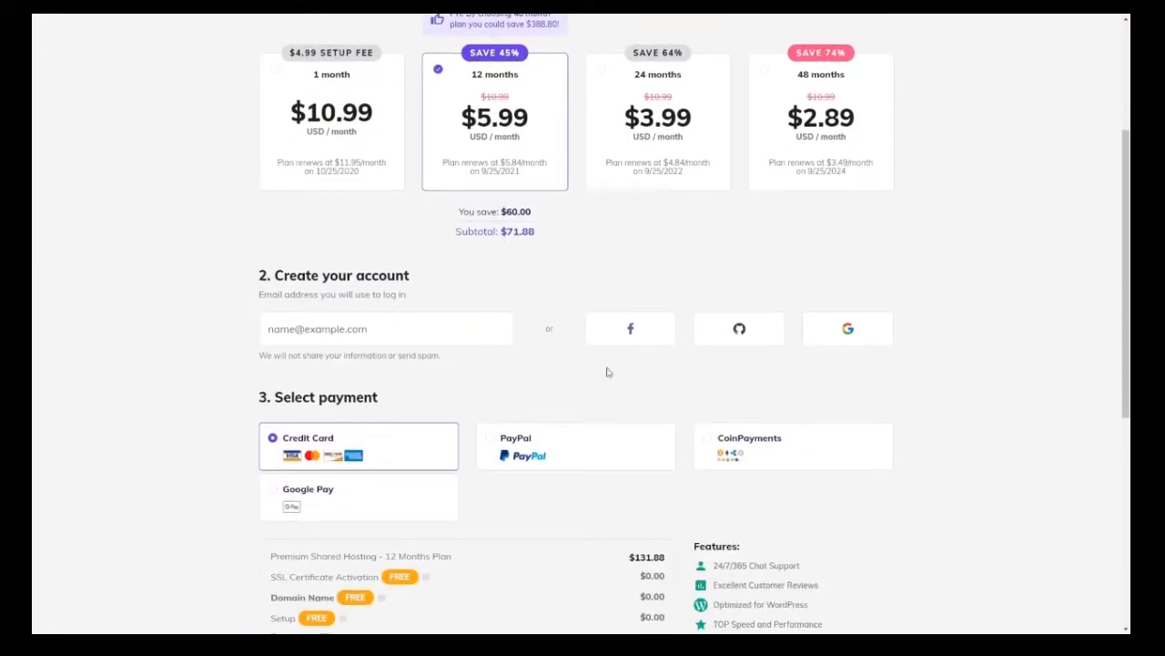
pyautogui.scroll(-2, 467, 460)
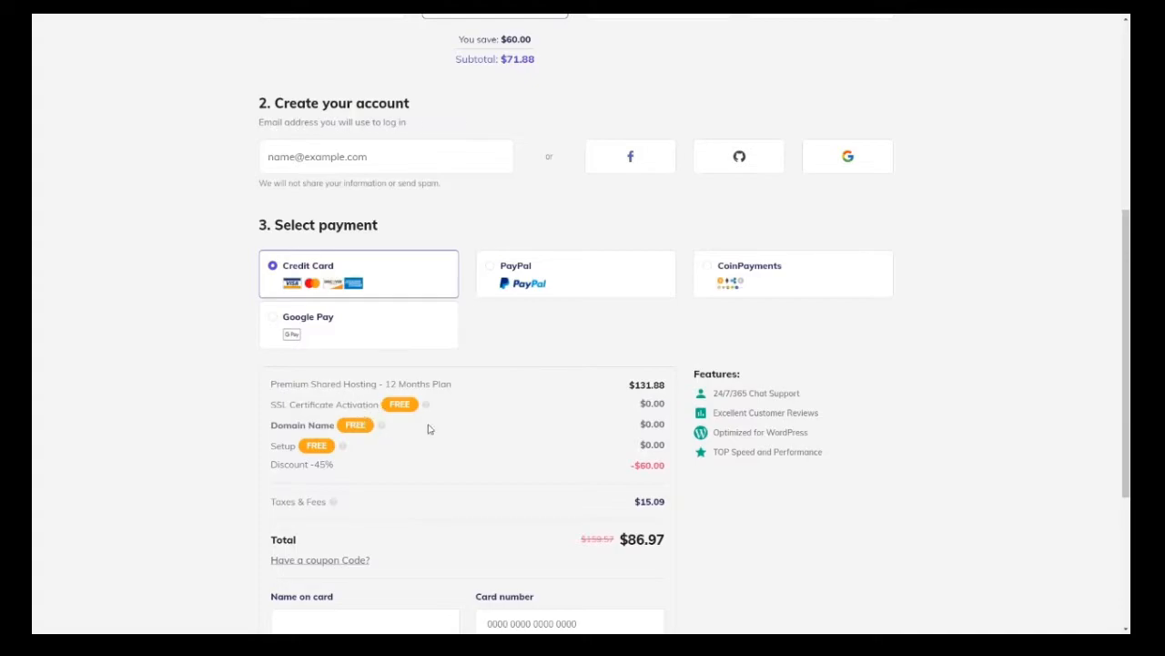
pyautogui.scroll(-1, 432, 419)
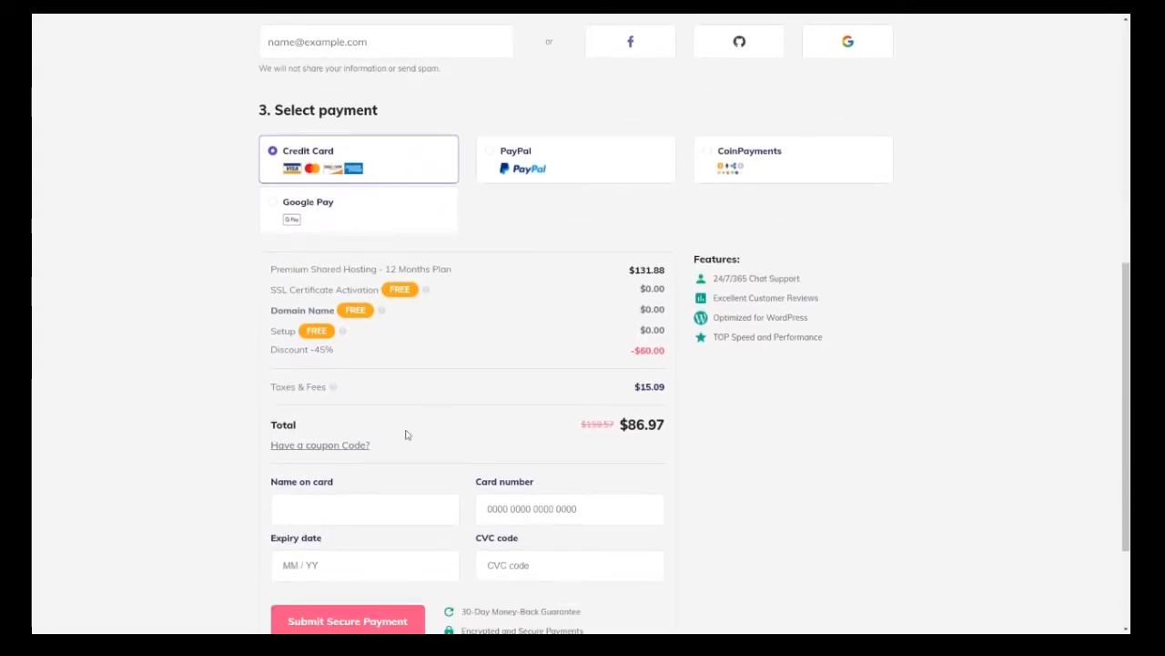
pyautogui.click(336, 445)
pyautogui.write('HA10')
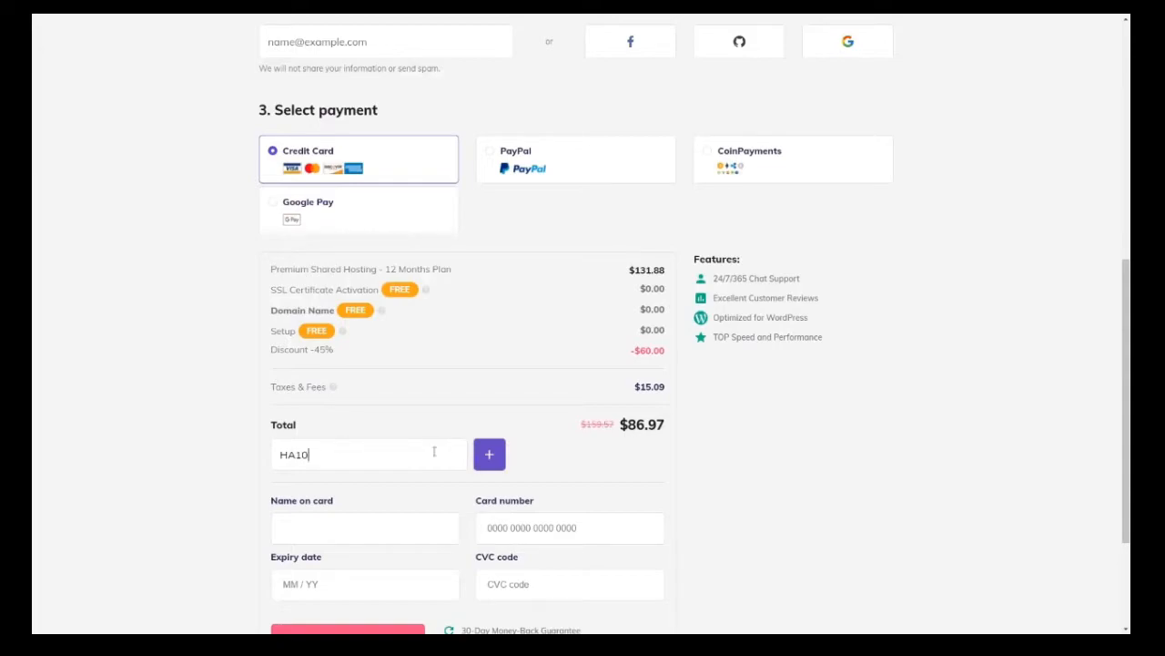
pyautogui.click(490, 461)
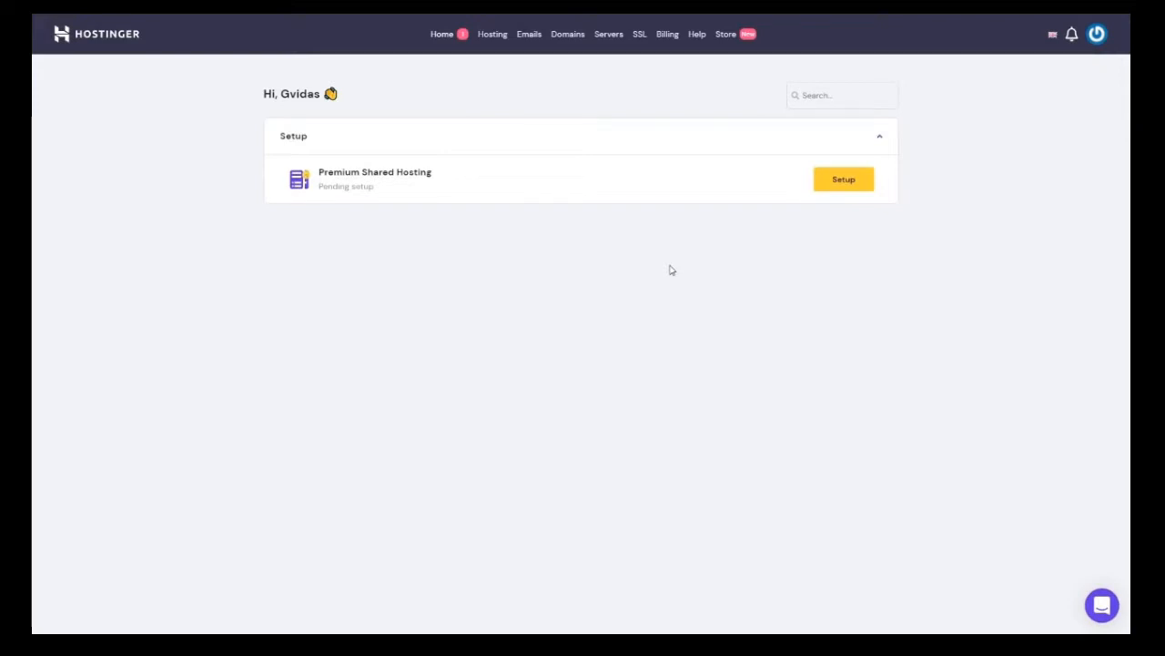
# Start the Premium Shared Hosting setup and choose to claim a free domain
pyautogui.click(841, 187)
pyautogui.click(580, 467)
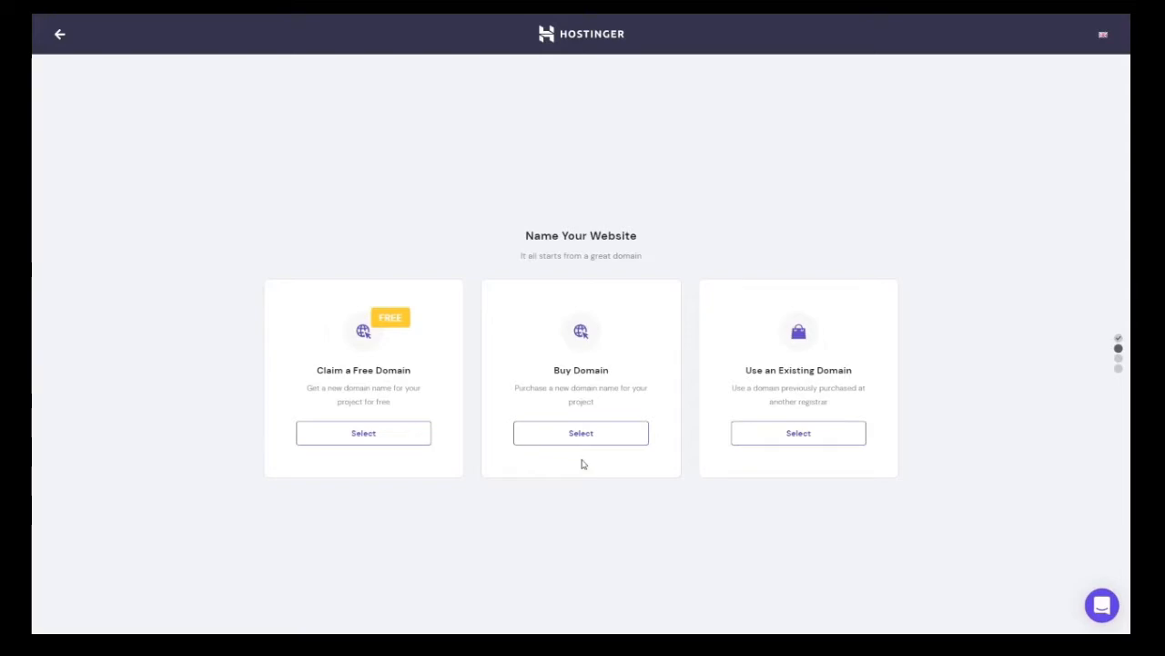
pyautogui.click(412, 443)
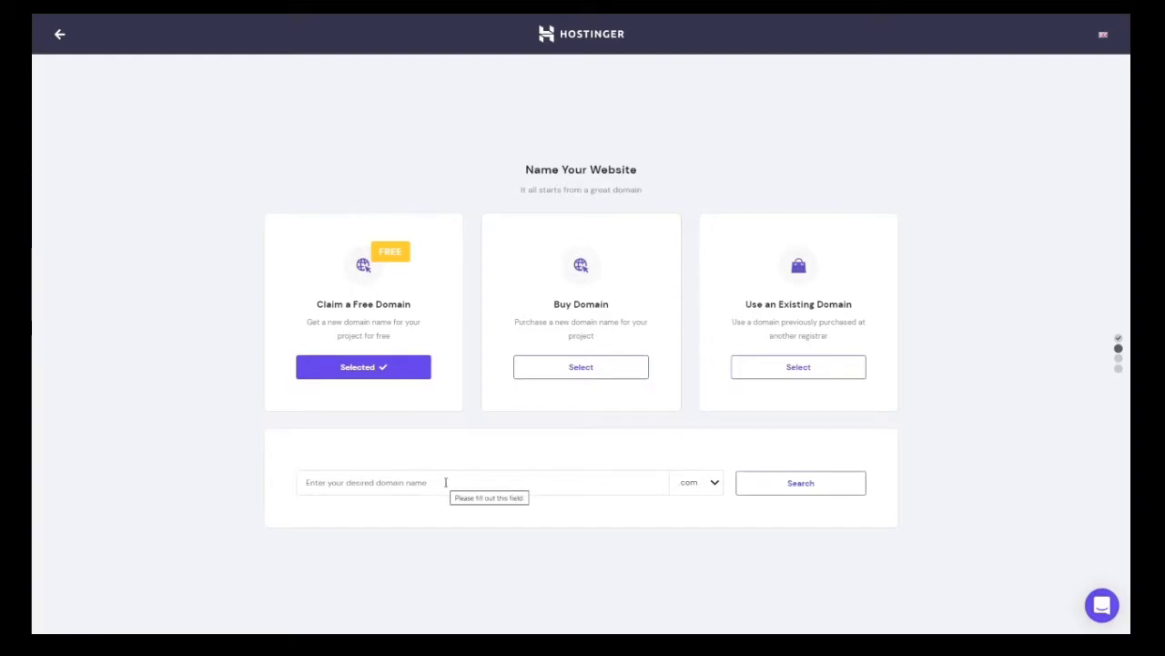
# Search for the domain name academytutorial with the .online extension and continue with it
pyautogui.click(715, 483)
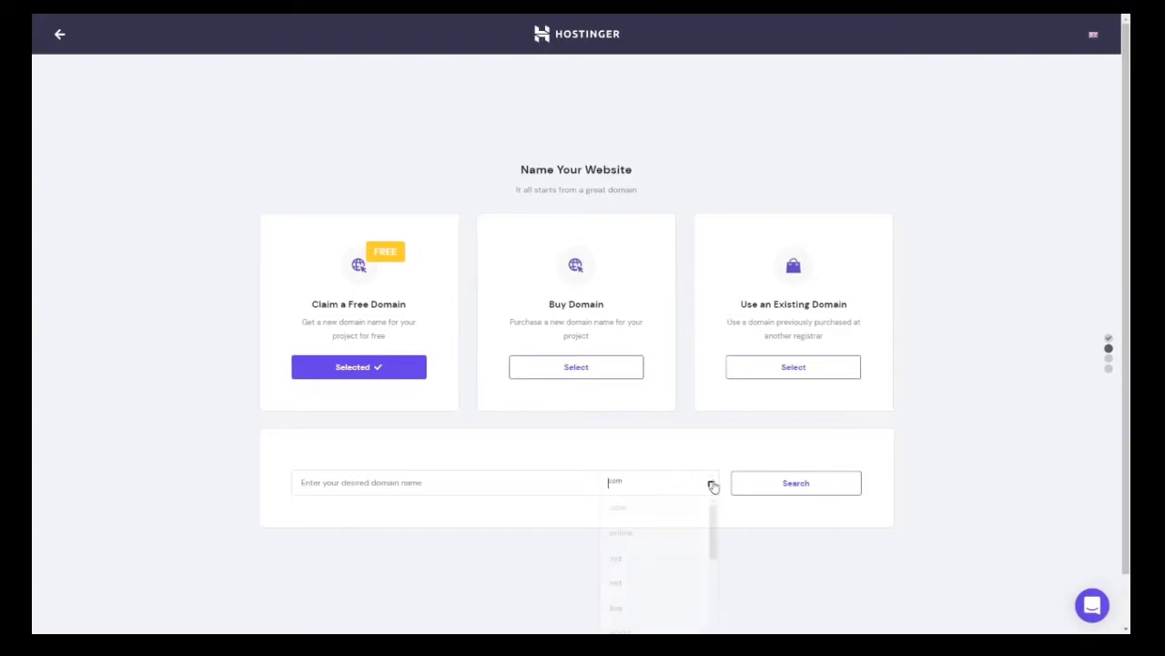
pyautogui.click(675, 536)
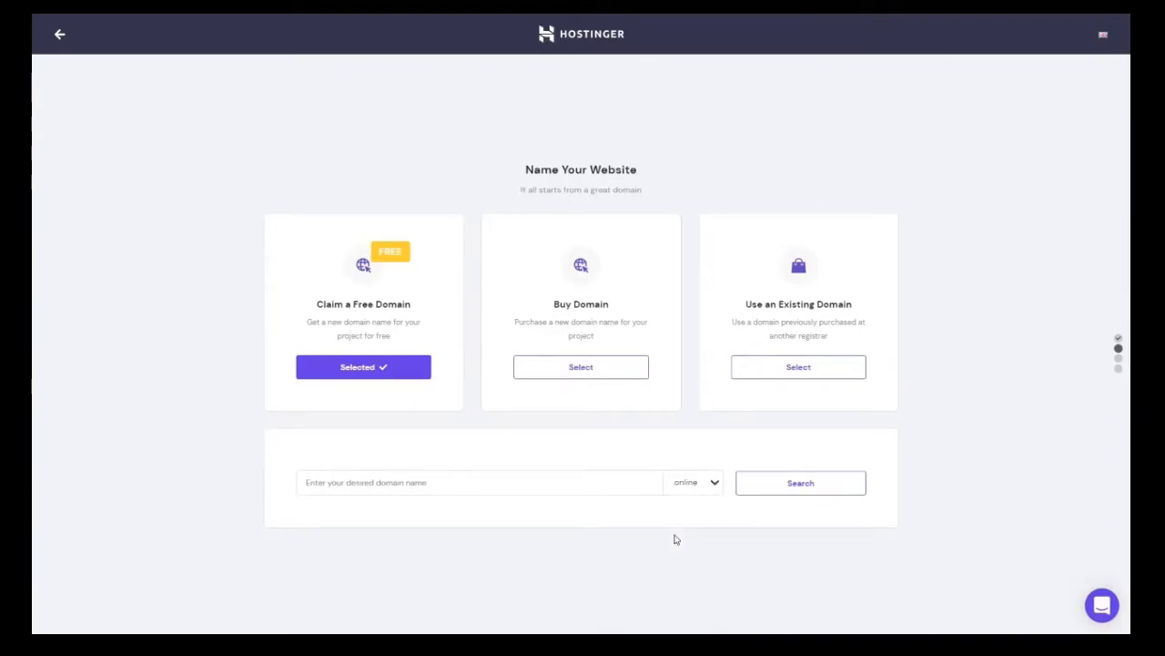
pyautogui.click(567, 485)
pyautogui.write('academytutorial')
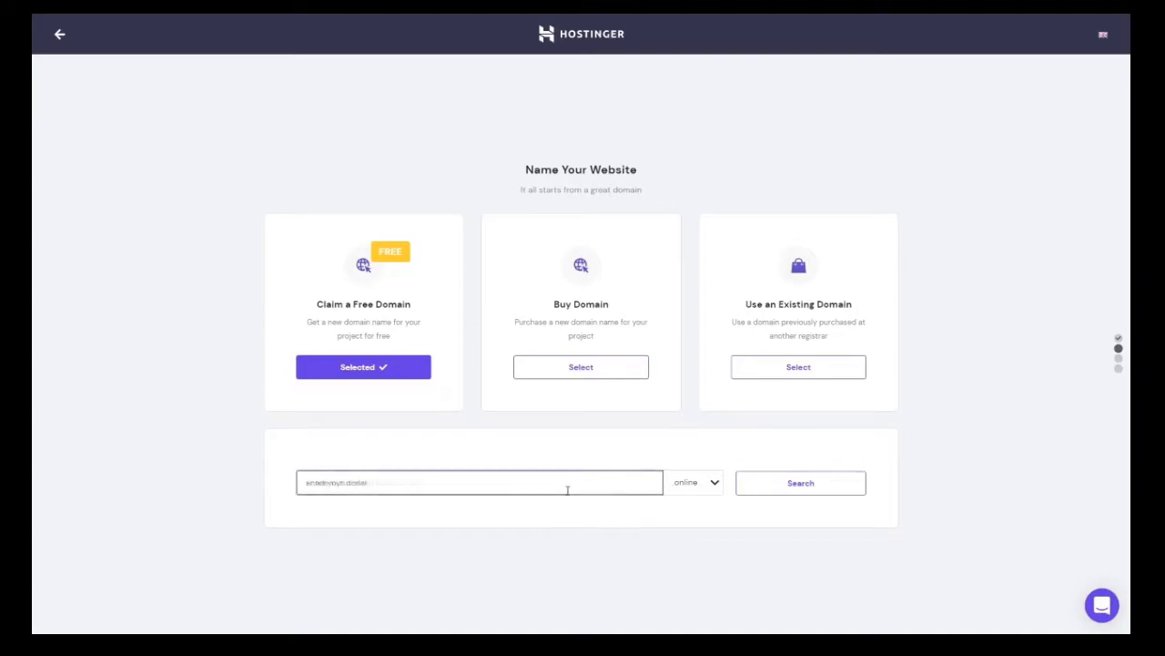
pyautogui.click(801, 484)
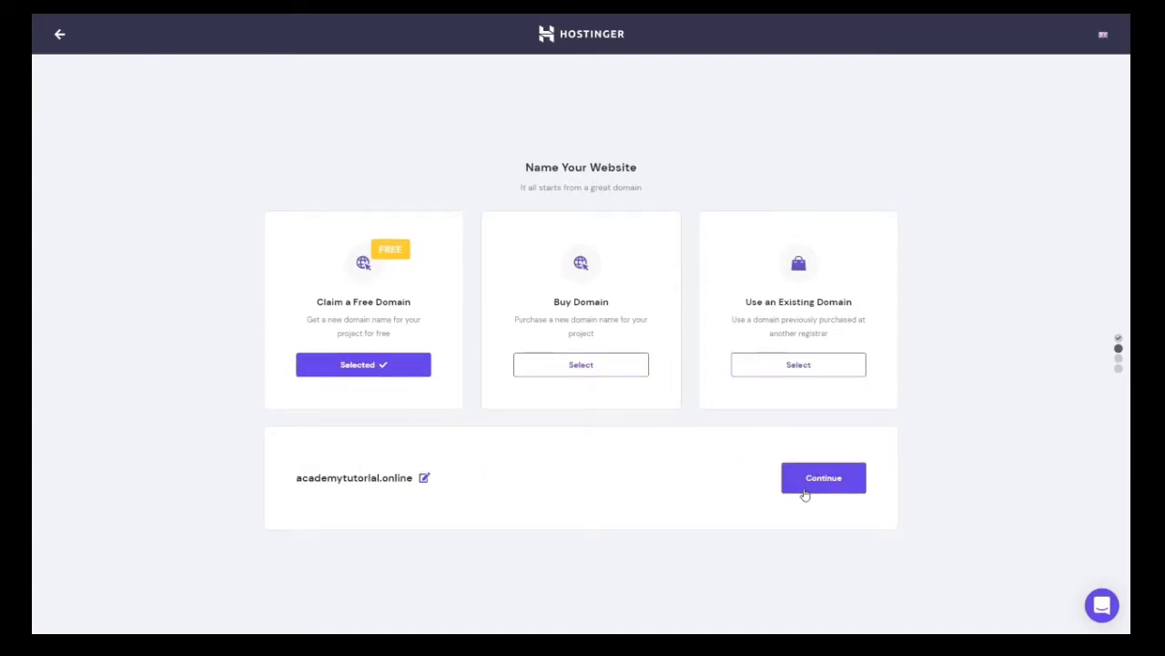
pyautogui.click(804, 492)
# Choose WordPress as the website platform and create its admin account with an email address and account password
pyautogui.click(480, 454)
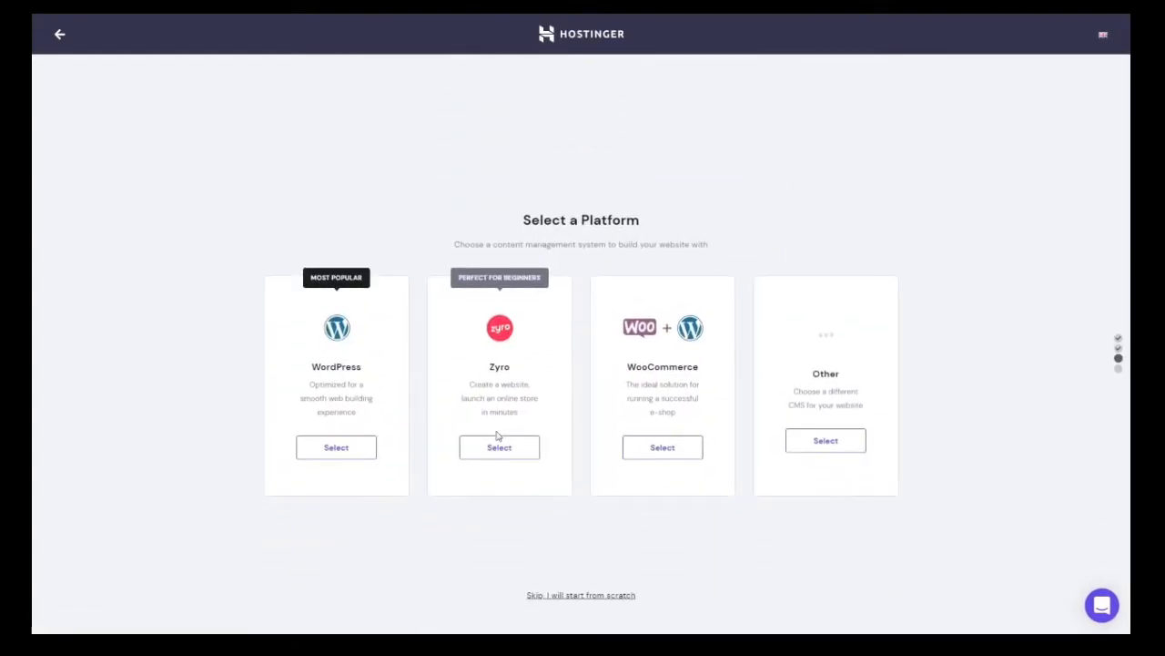
pyautogui.click(334, 448)
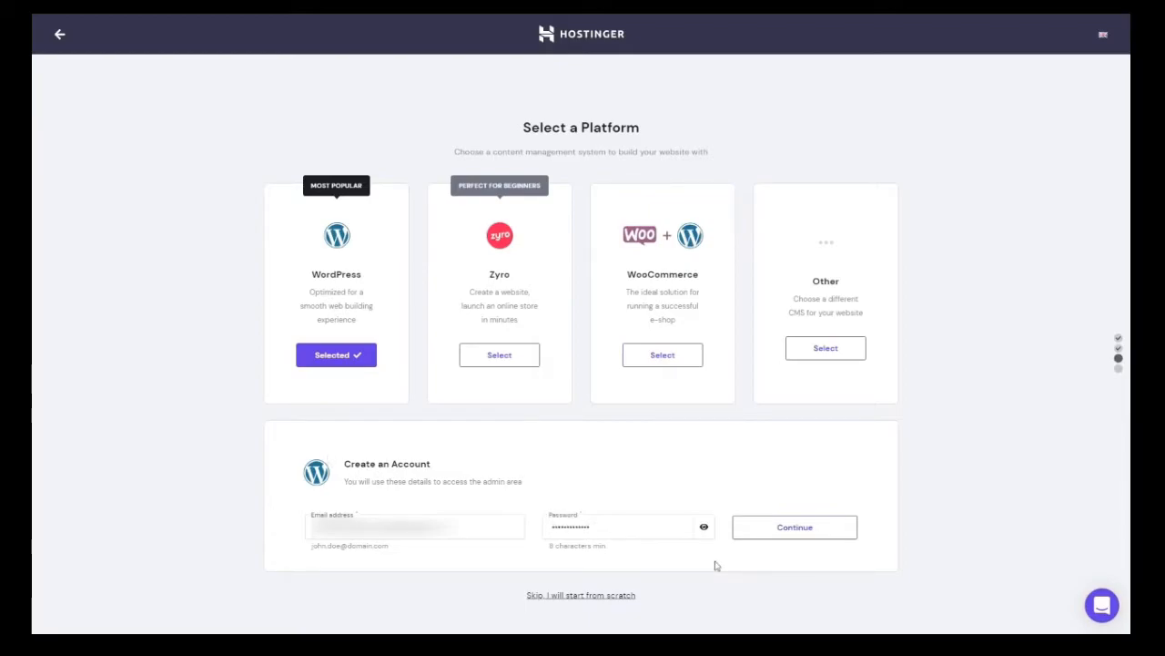
pyautogui.click(803, 530)
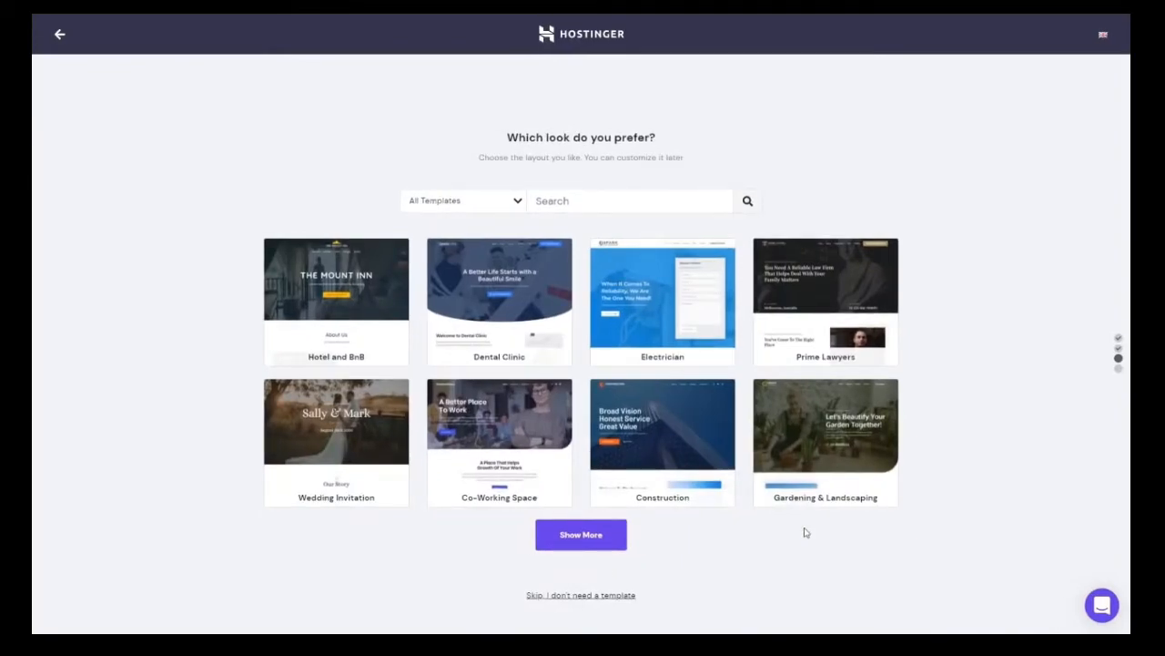
# Show more website templates and select the Yoga Instructor template
pyautogui.click(617, 544)
pyautogui.moveTo(598, 546)
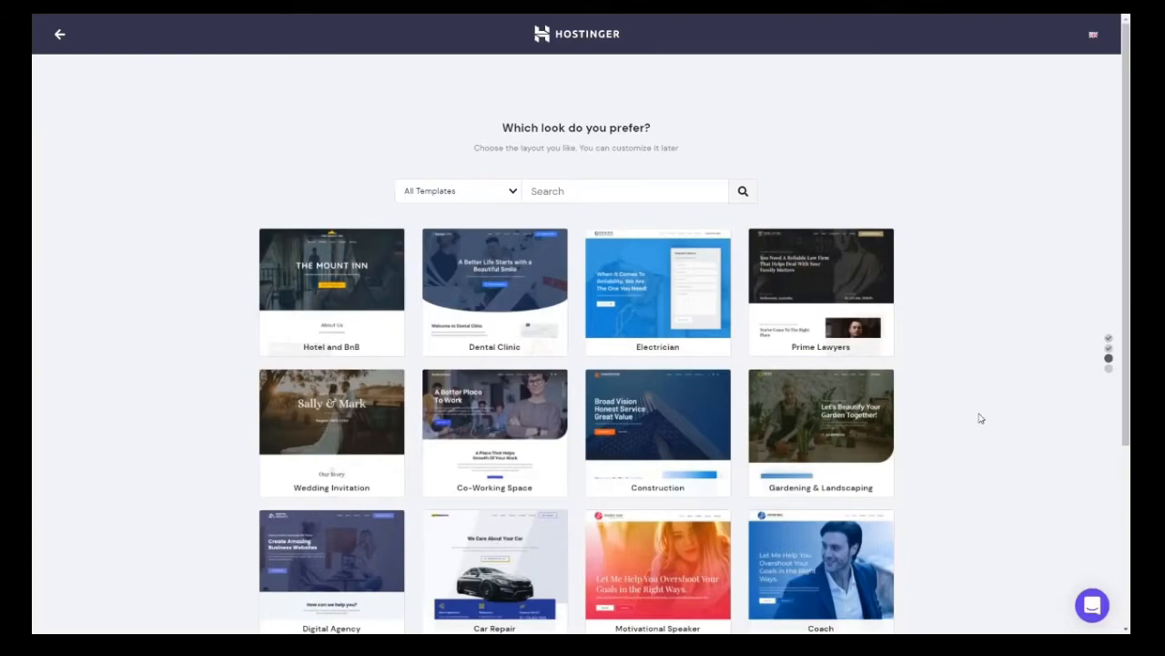
pyautogui.scroll(-5, 980, 417)
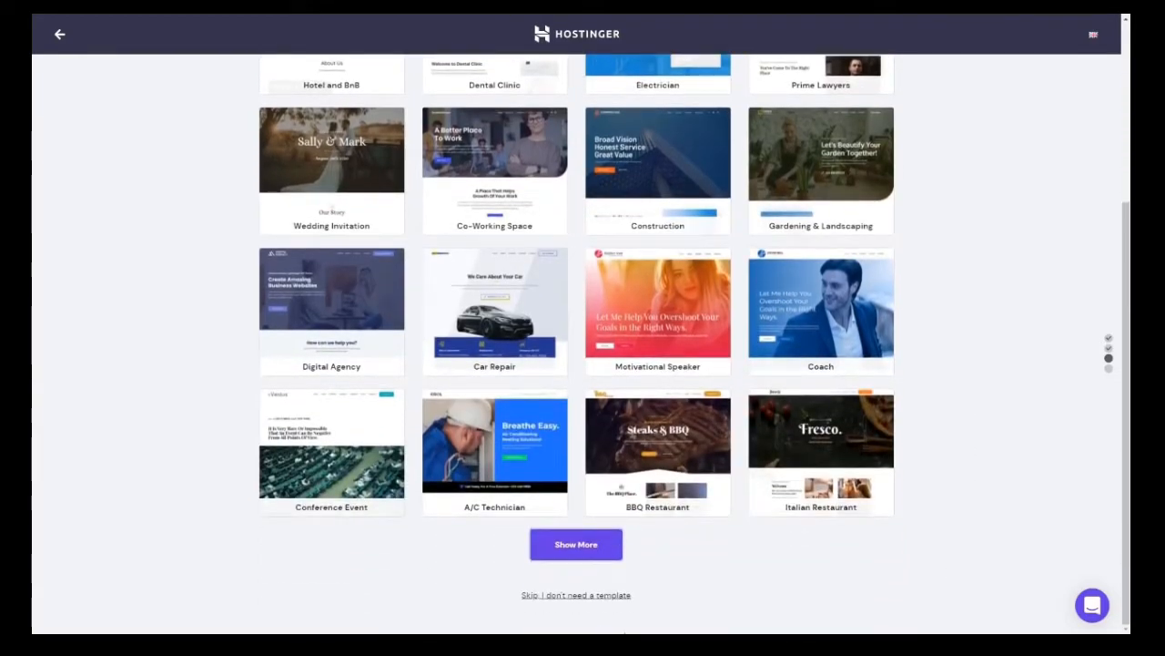
pyautogui.click(583, 544)
pyautogui.moveTo(519, 314)
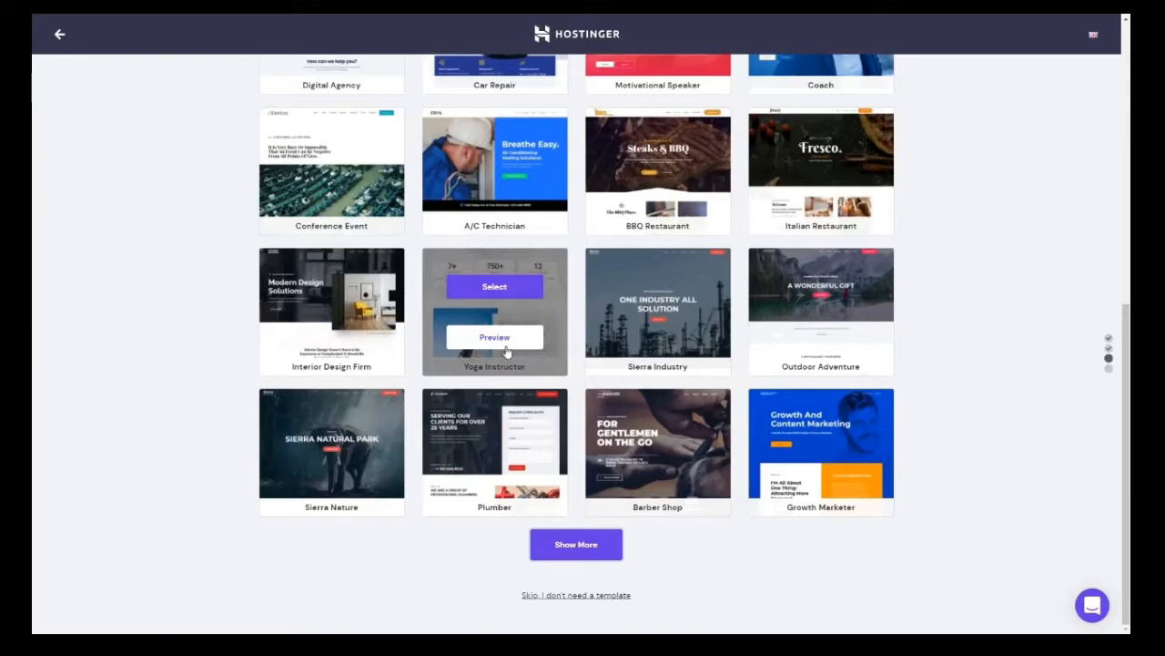
pyautogui.click(499, 289)
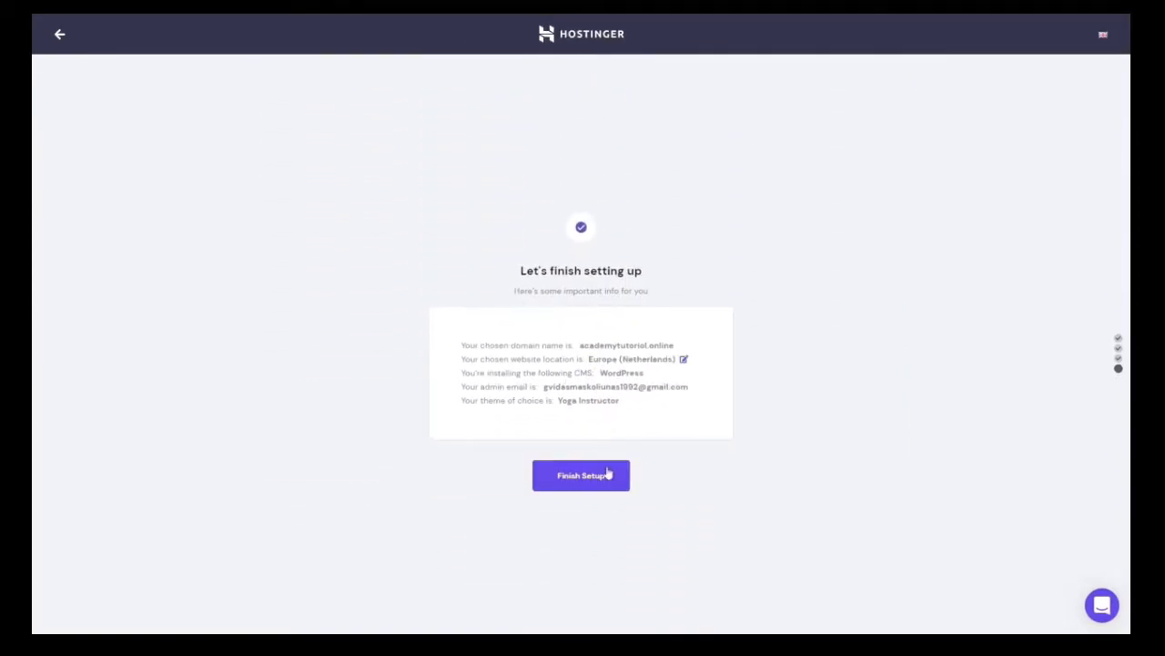
# Finish the website setup and open the control panel for managing the site
pyautogui.click(586, 483)
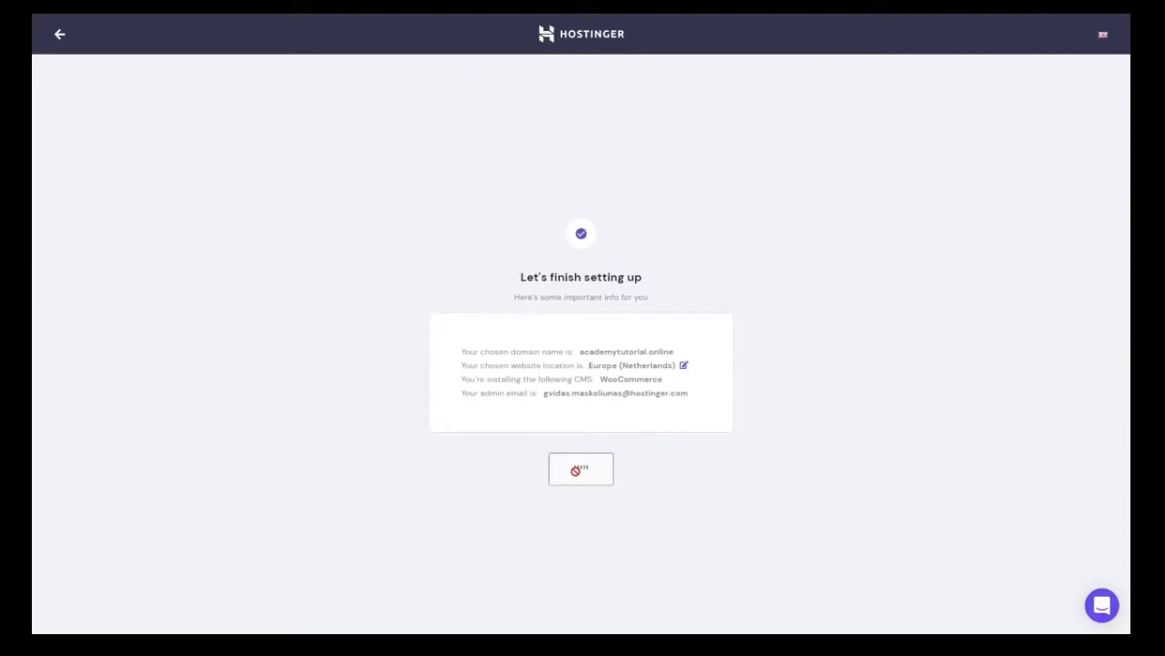
pyautogui.click(577, 472)
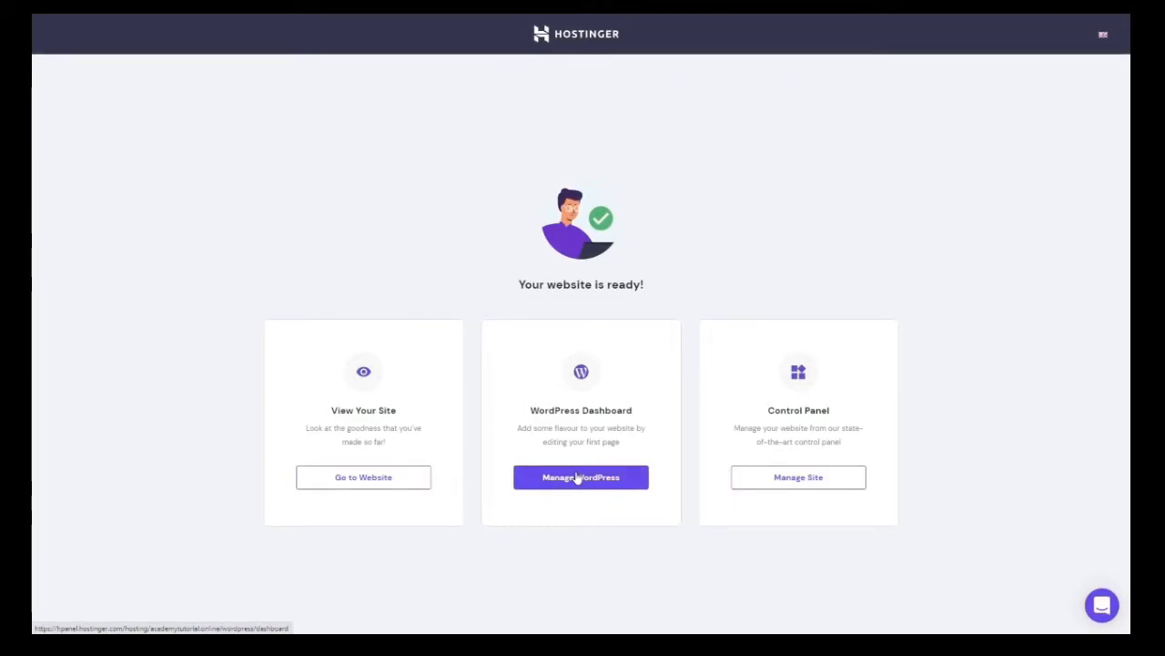
pyautogui.click(773, 489)
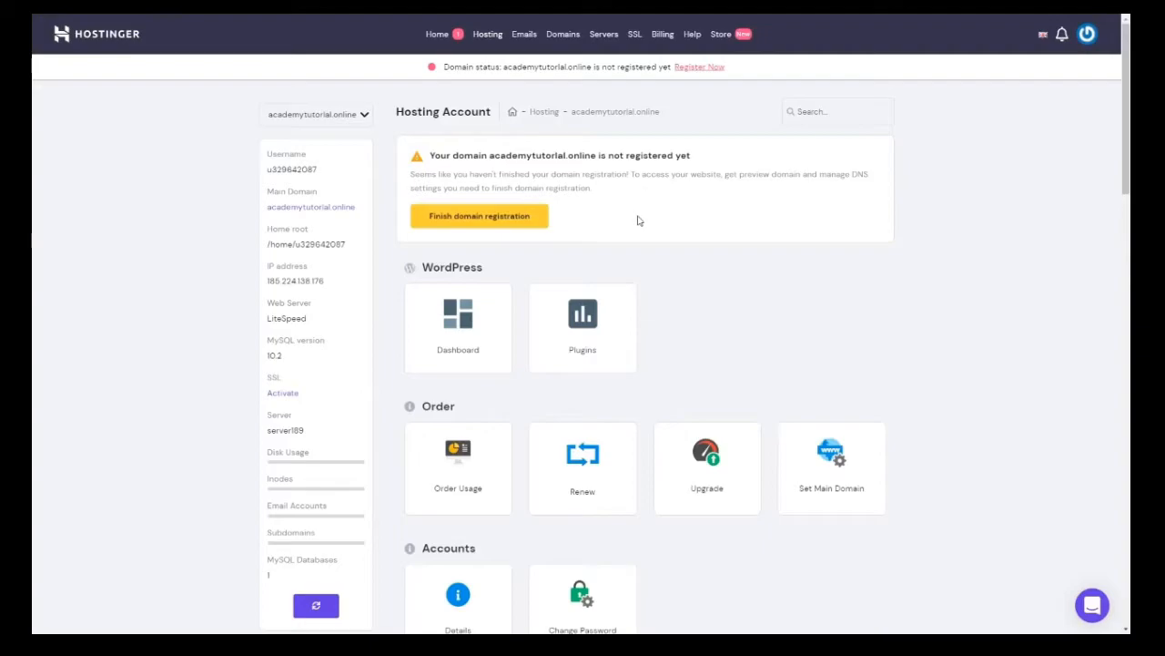
# Complete the registration of the academytutorial.online domain with the owner's contact details and continue to the control panel
pyautogui.click(525, 220)
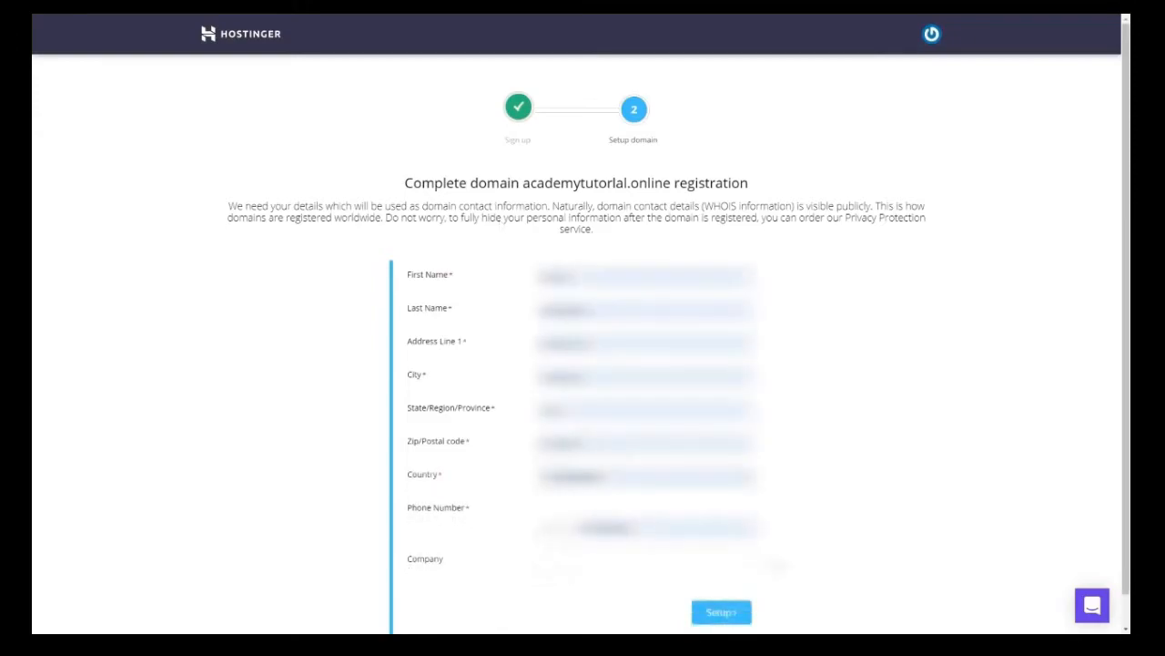
pyautogui.click(726, 610)
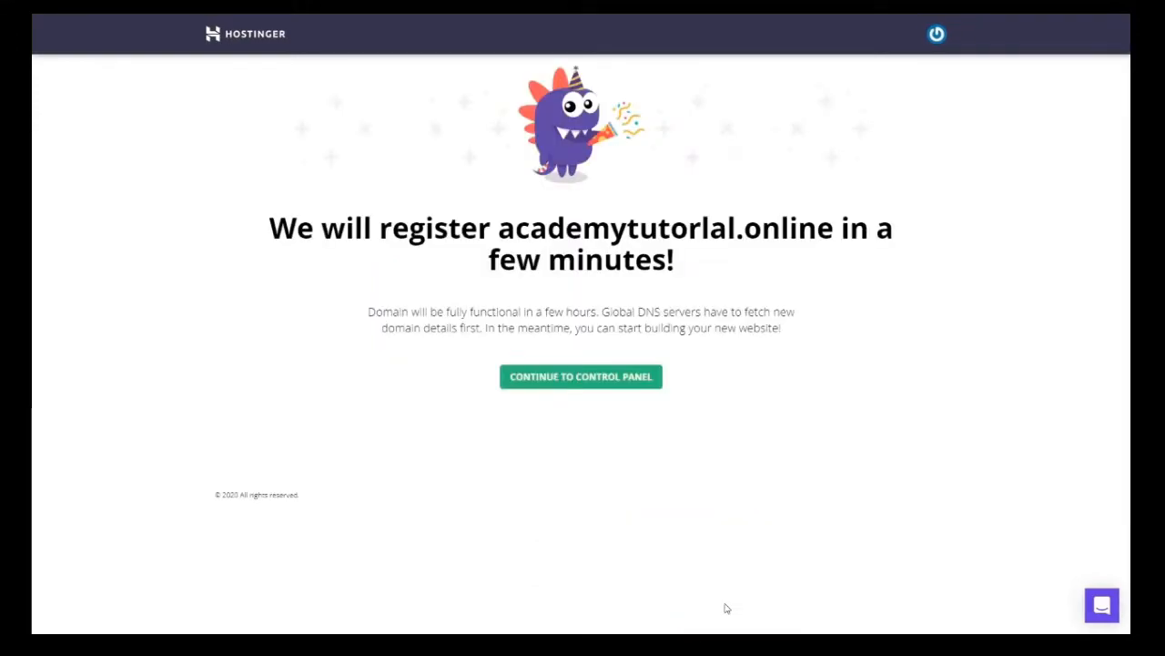
pyautogui.click(601, 383)
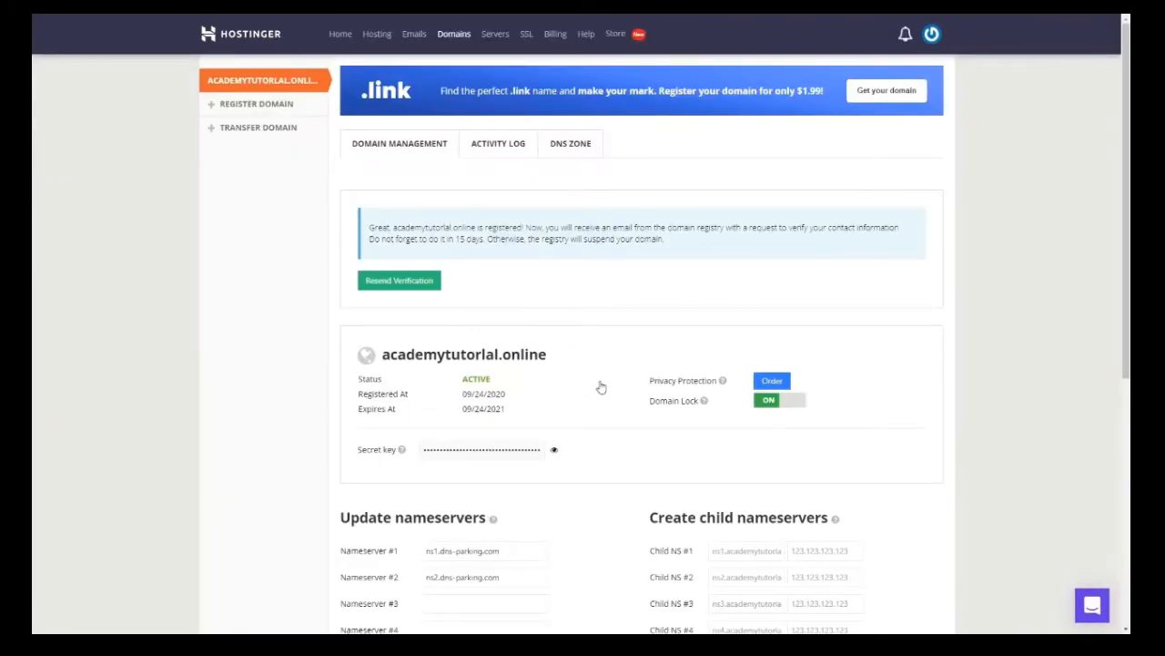
# Return to managing the hosting account and open its SSL settings
pyautogui.click(377, 34)
pyautogui.click(848, 192)
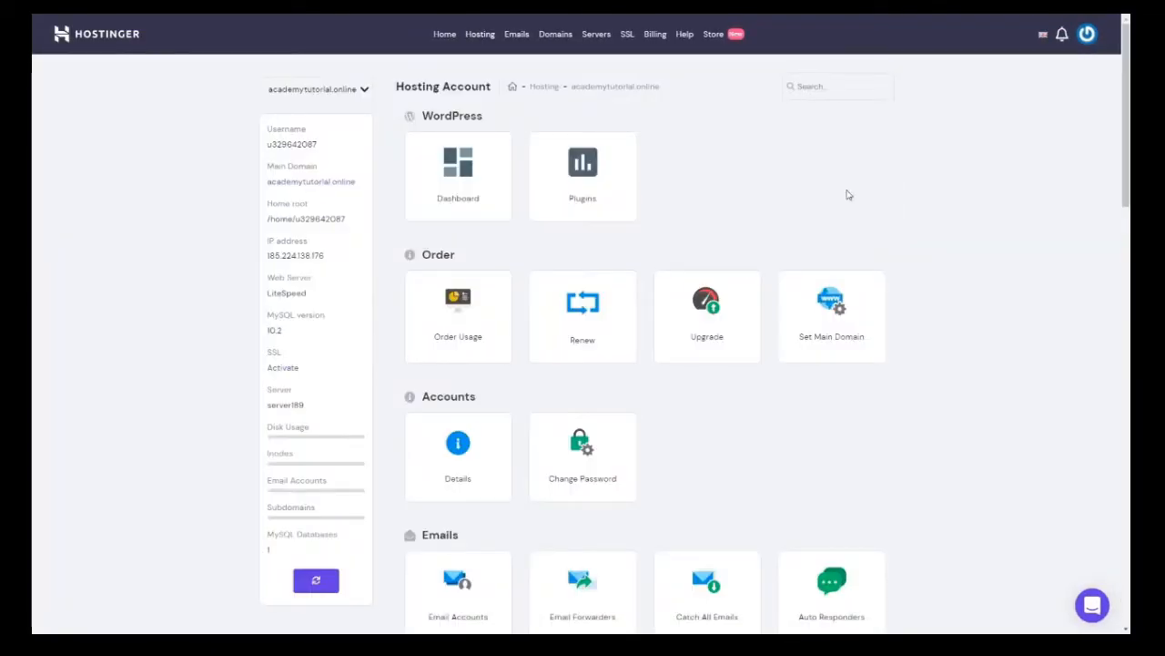
pyautogui.scroll(-3, 848, 194)
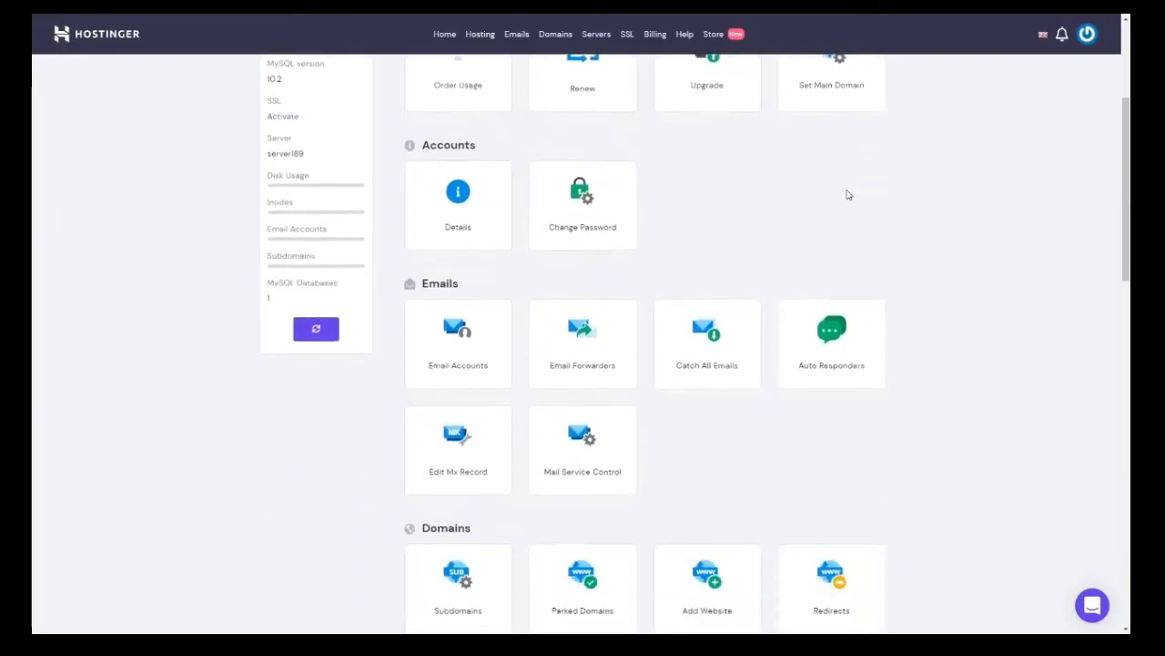
pyautogui.scroll(-8, 847, 195)
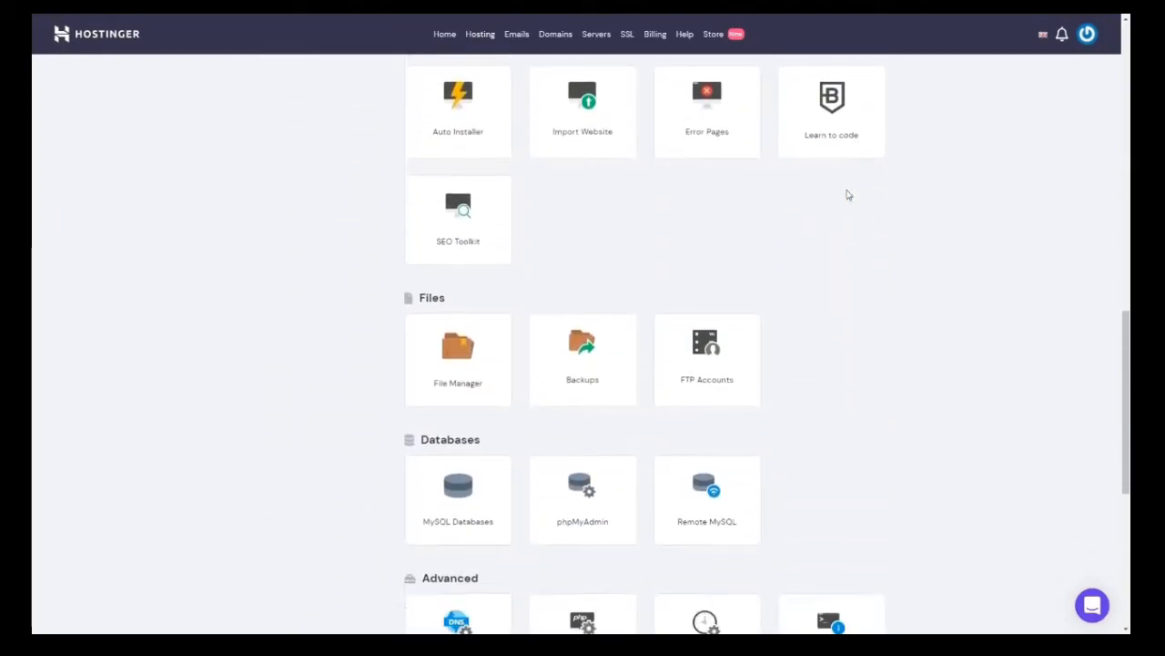
pyautogui.scroll(-4, 848, 195)
pyautogui.click(844, 398)
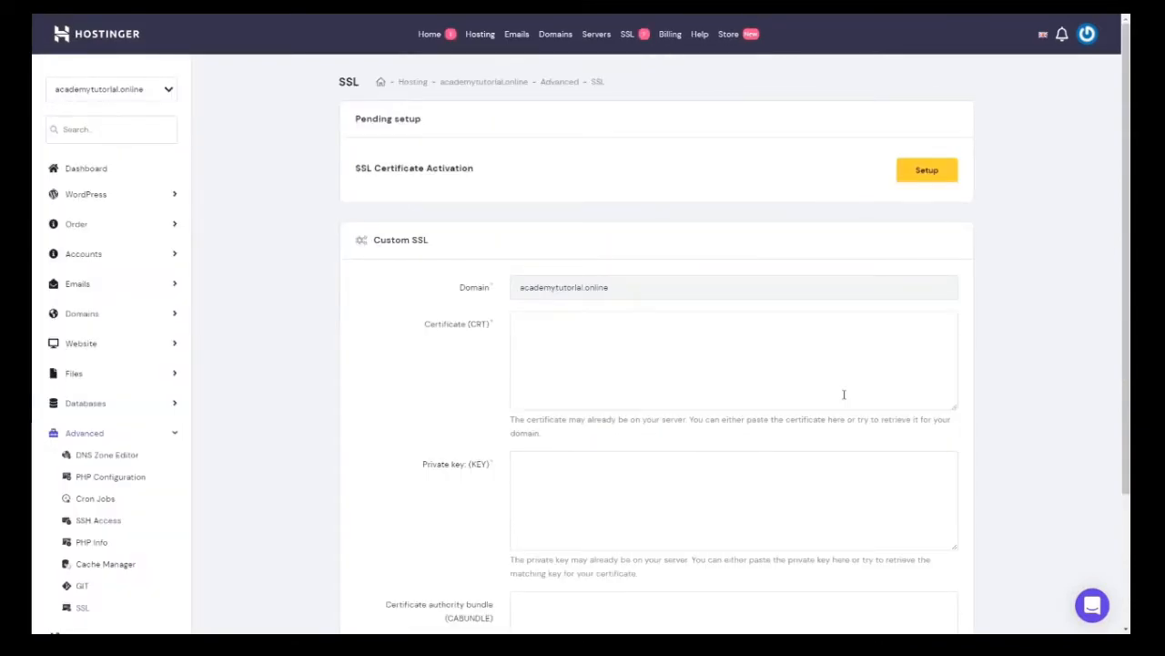
# Activate the pending SSL certificate for academytutorial.online and install it on the domain
pyautogui.click(945, 175)
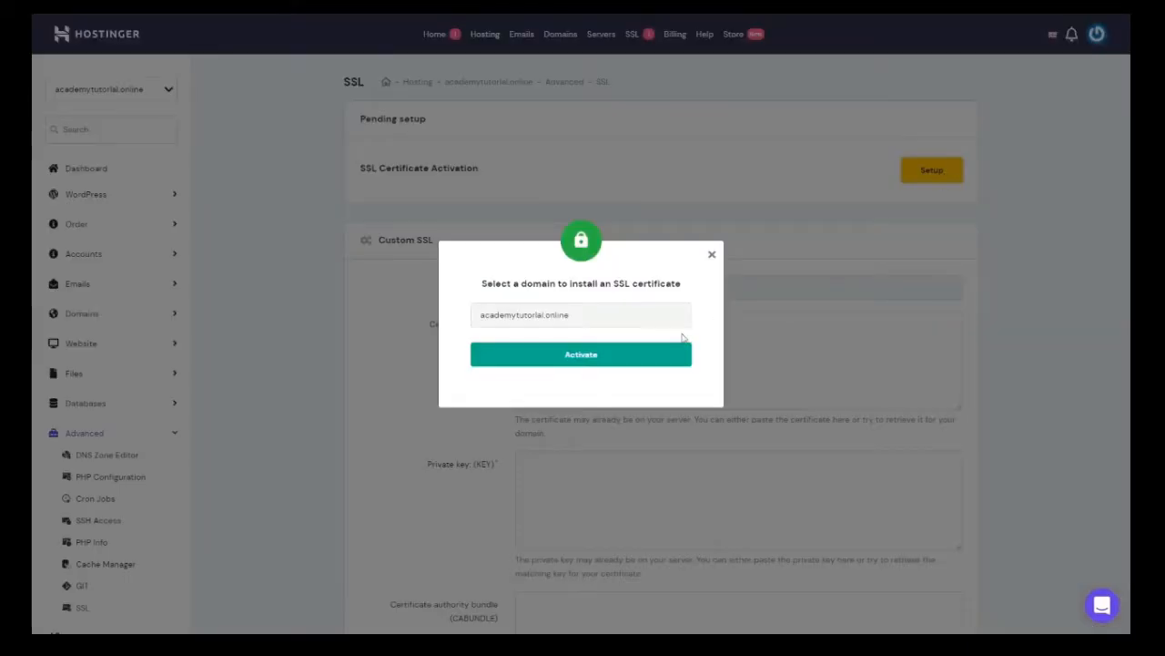
pyautogui.click(577, 356)
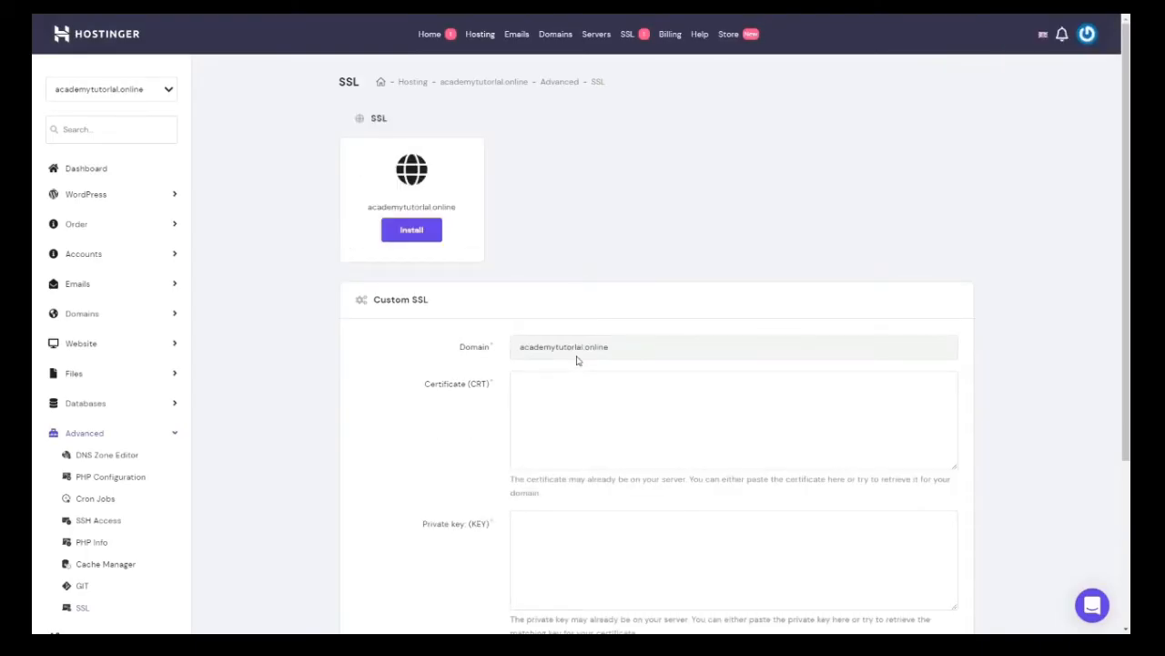
pyautogui.click(421, 235)
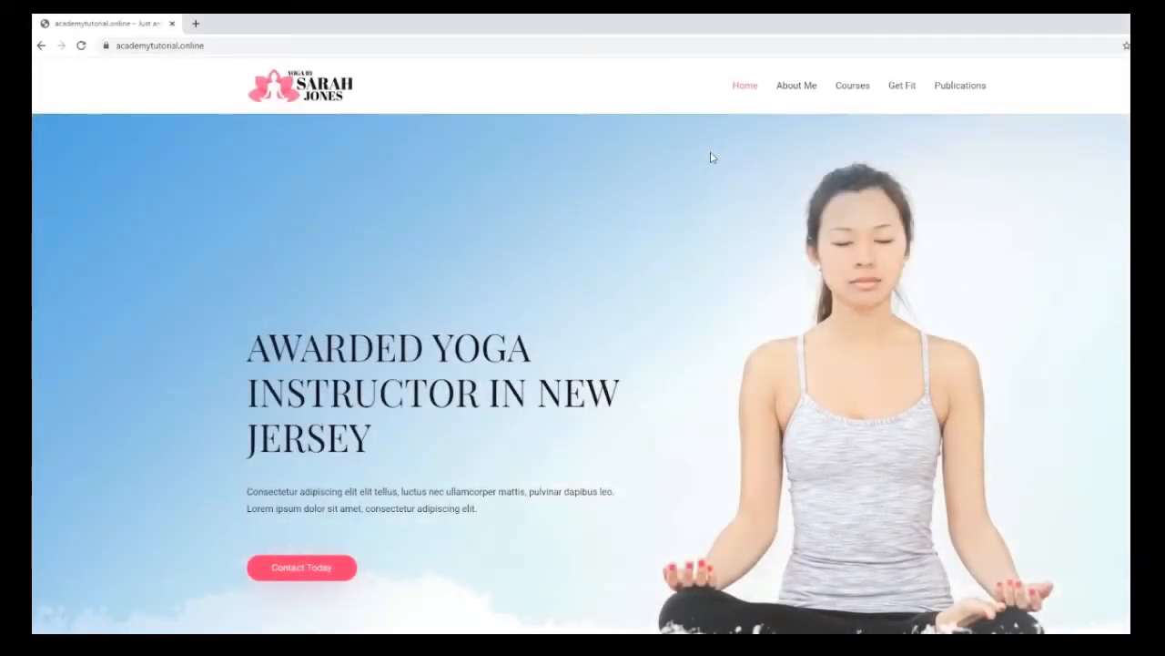
# Examine the published yoga instructor homepage from its hero banner down to the Numbers Speak section
pyautogui.scroll(-8, 711, 155)
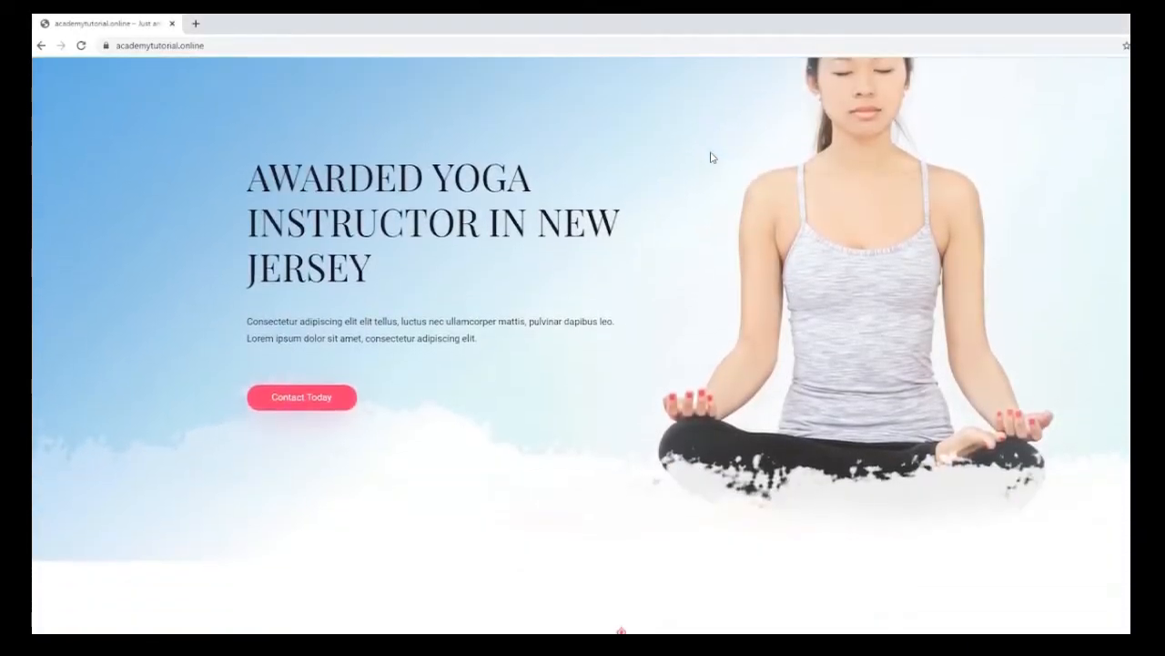
pyautogui.scroll(-8, 711, 153)
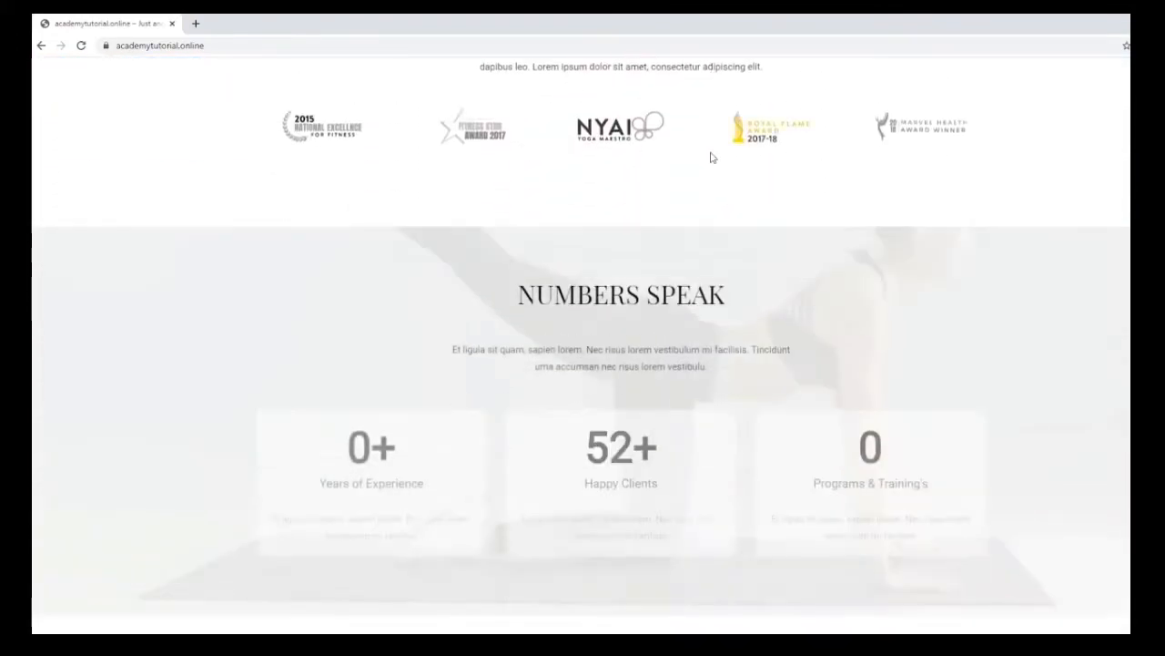
pyautogui.scroll(3, 711, 153)
pyautogui.scroll(3, 711, 153)
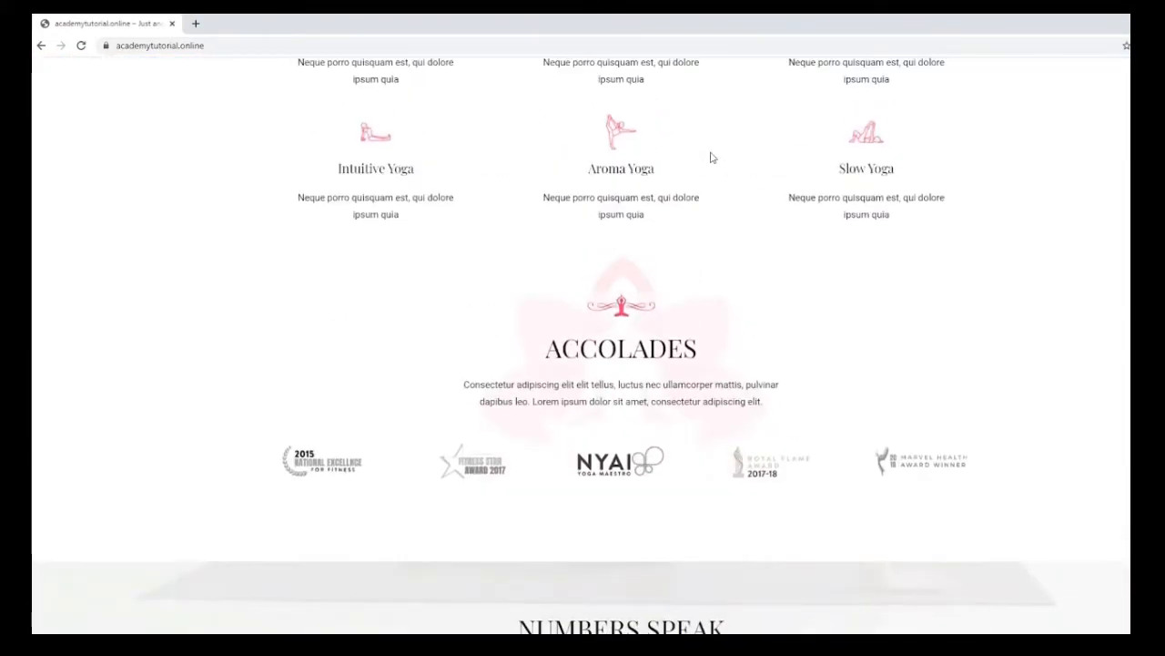
pyautogui.scroll(10, 711, 154)
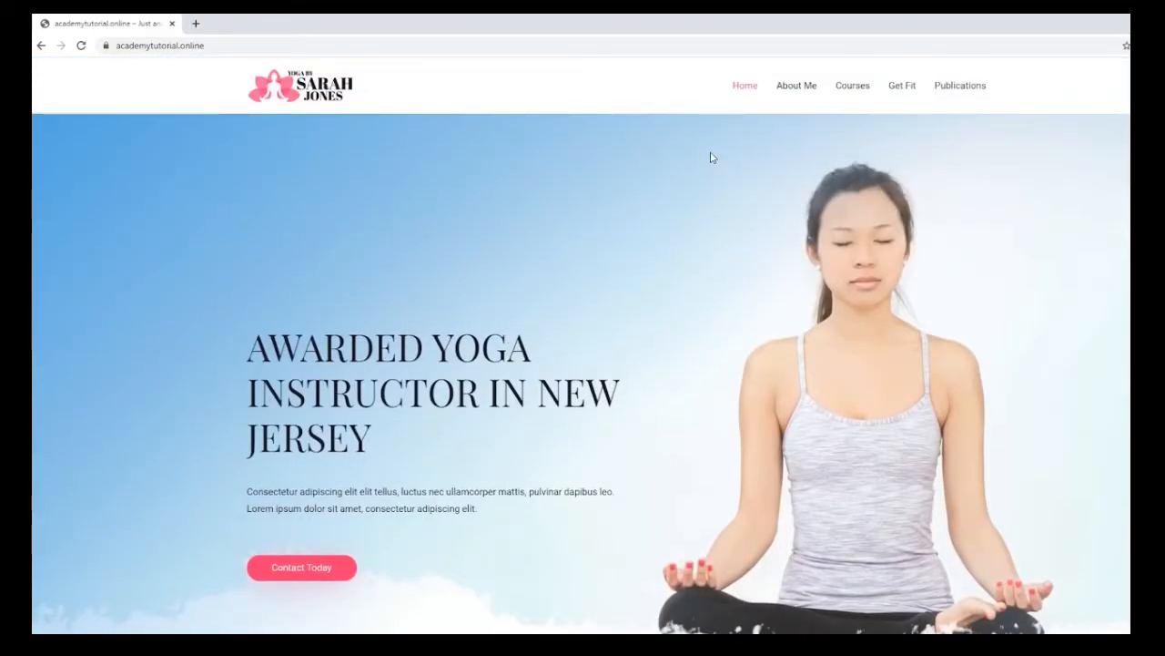
# Open the site's /wp-admin login page and log in to WordPress with the Remember Me option enabled
pyautogui.click(237, 50)
pyautogui.doubleClick(242, 46)
pyautogui.click(260, 47)
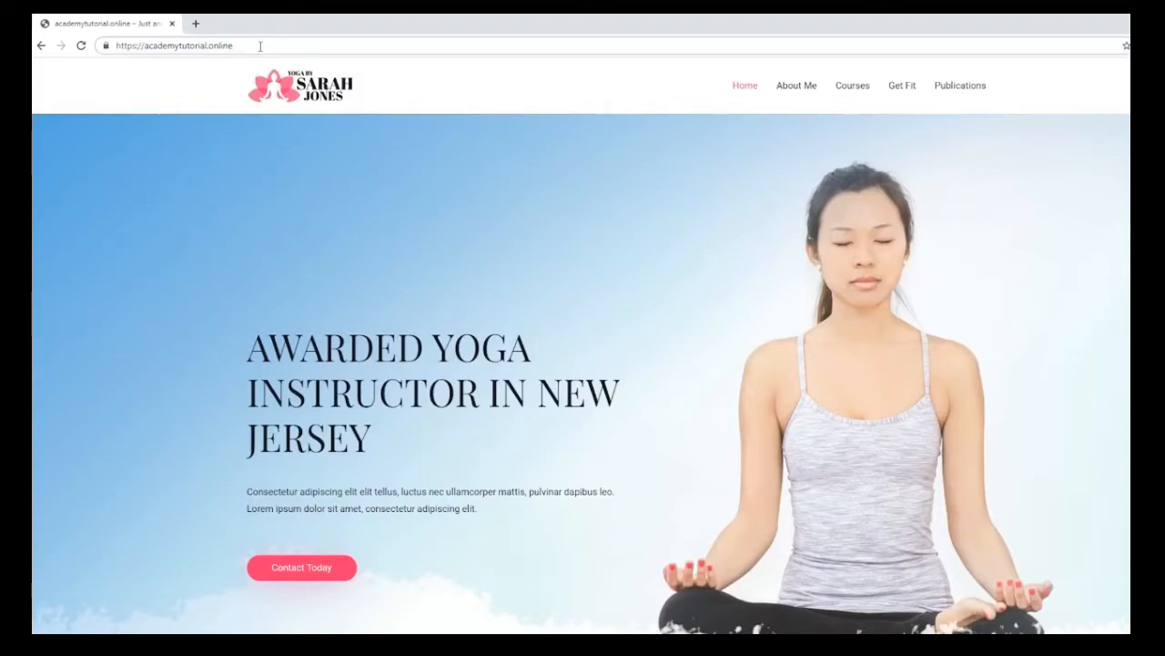
pyautogui.write('/wp-admin')
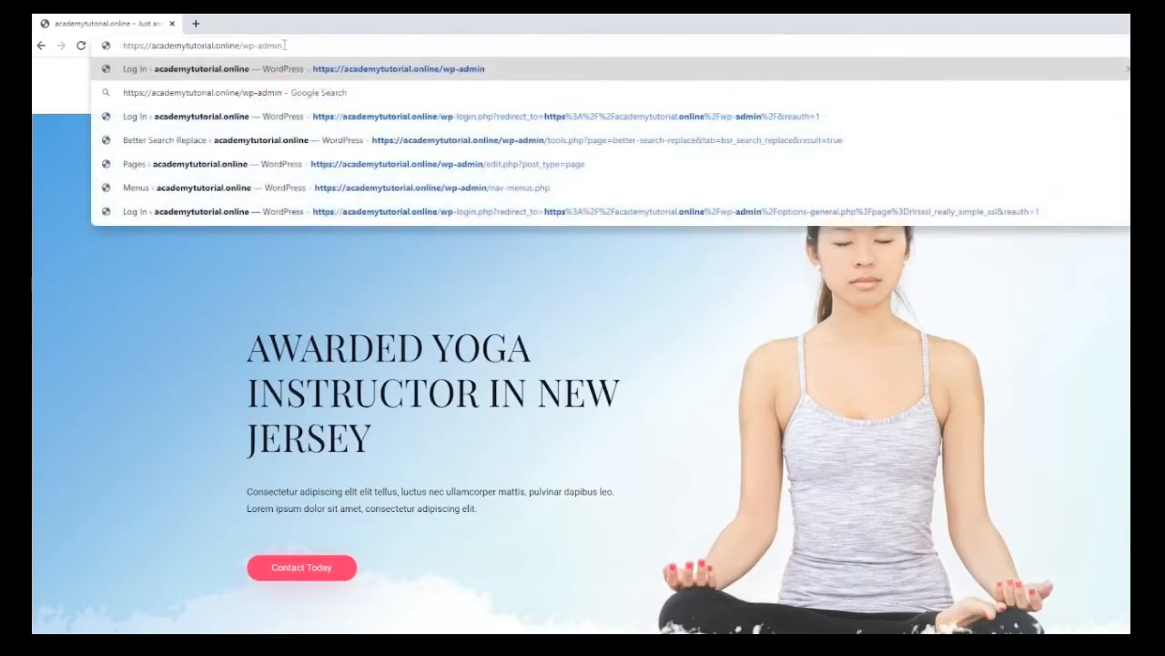
pyautogui.press('Return')
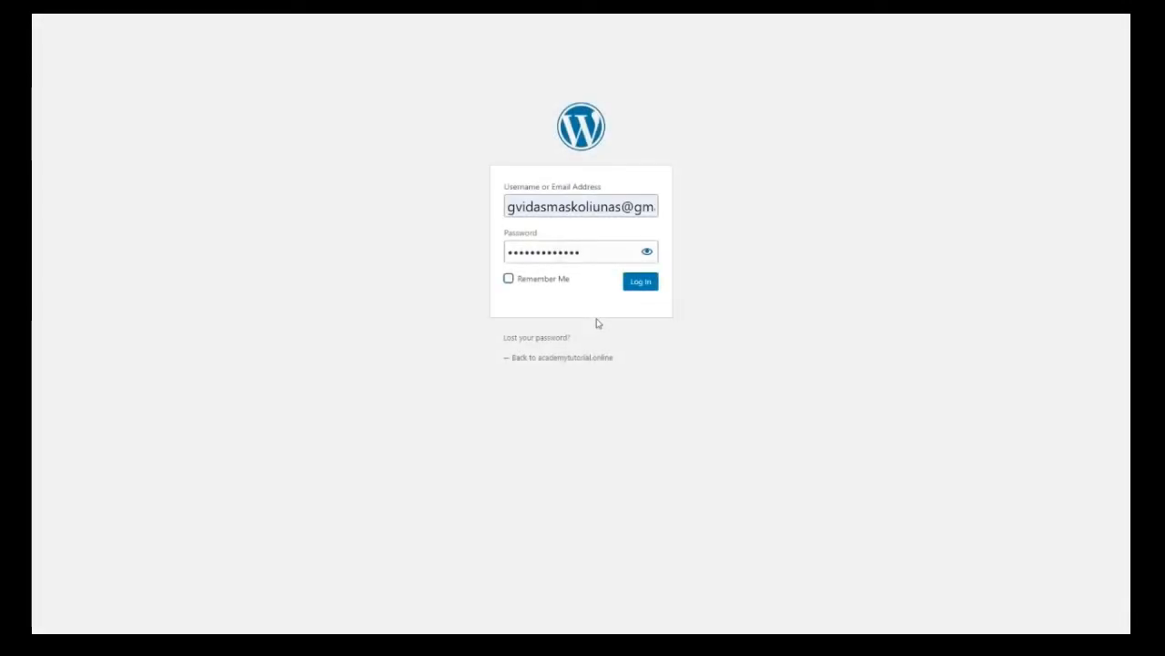
pyautogui.click(508, 278)
pyautogui.click(635, 288)
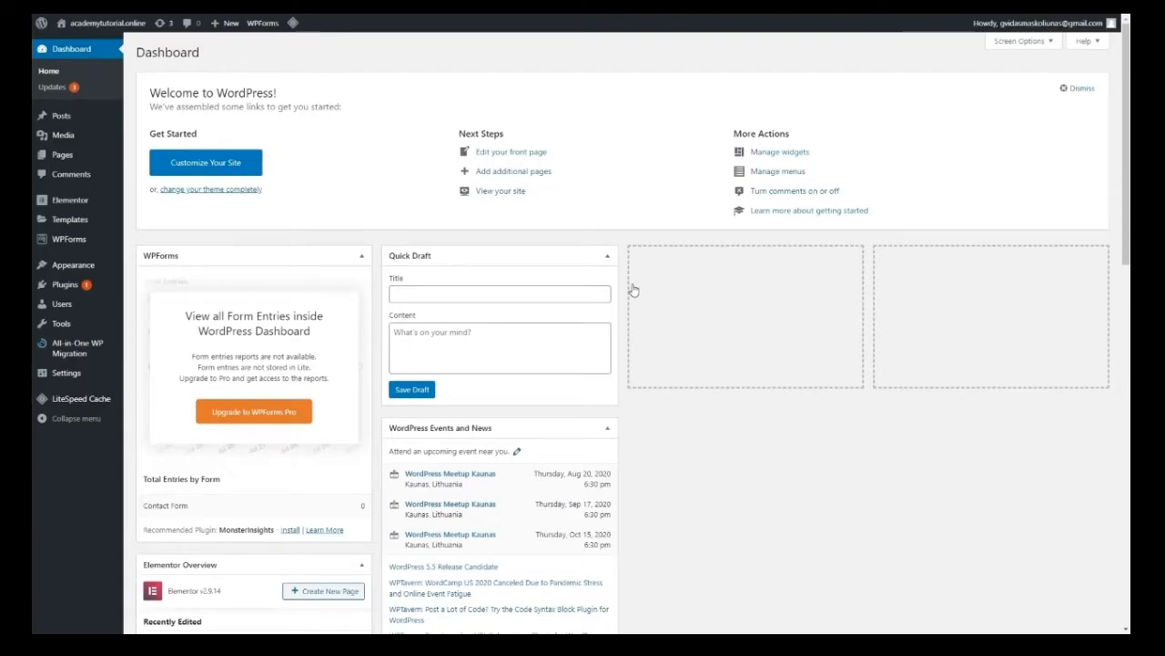
# Visit the live site from the dashboard and examine the Get Fit page from start to end
pyautogui.moveTo(92, 23)
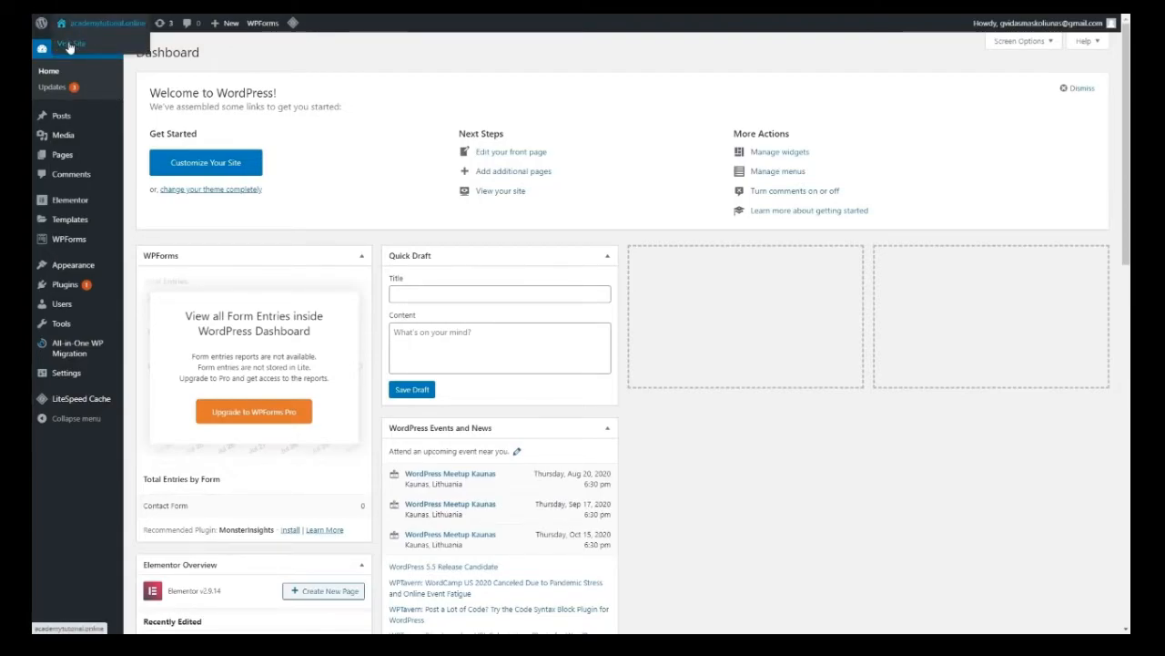
pyautogui.click(68, 46)
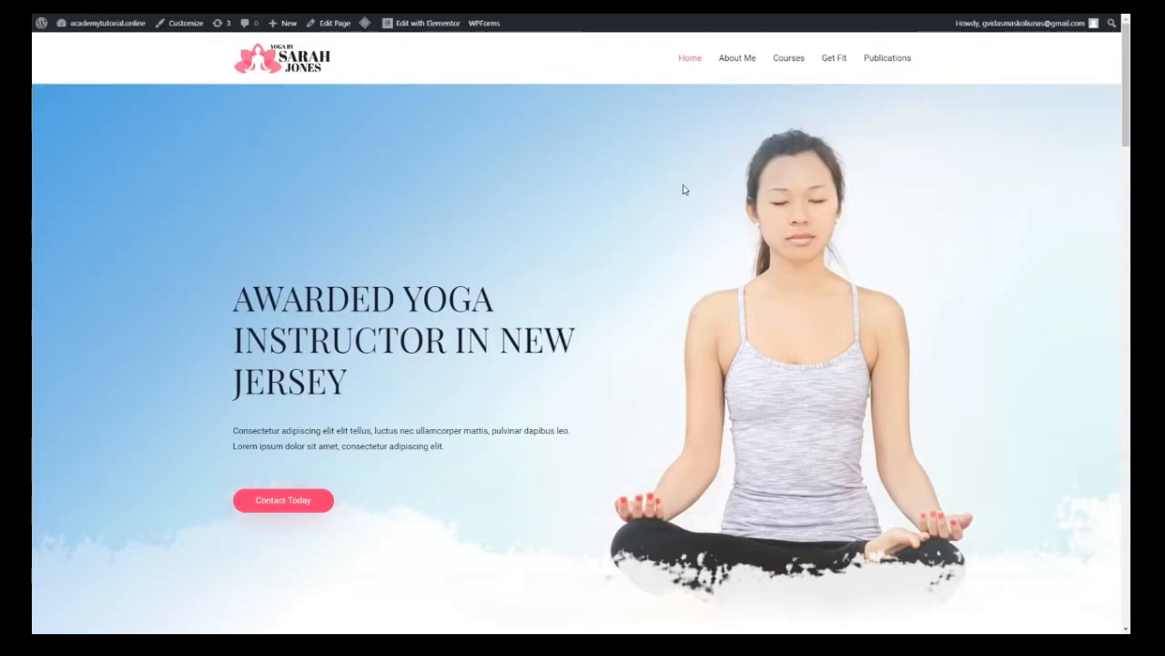
pyautogui.click(842, 59)
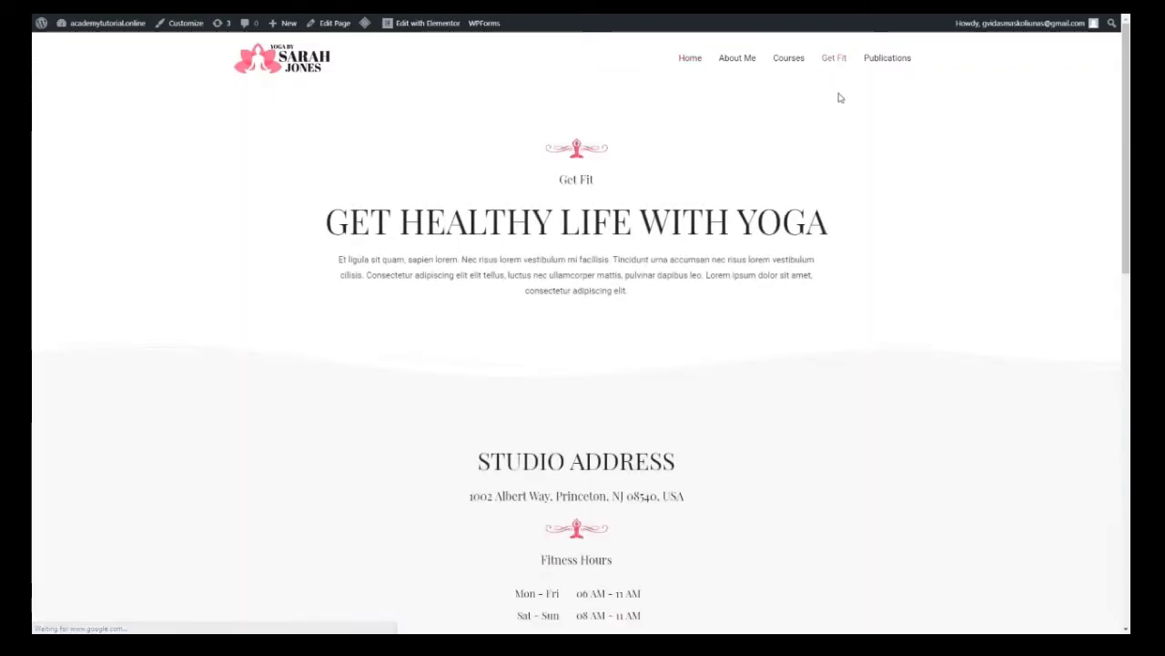
pyautogui.scroll(-8, 846, 148)
pyautogui.scroll(8, 807, 211)
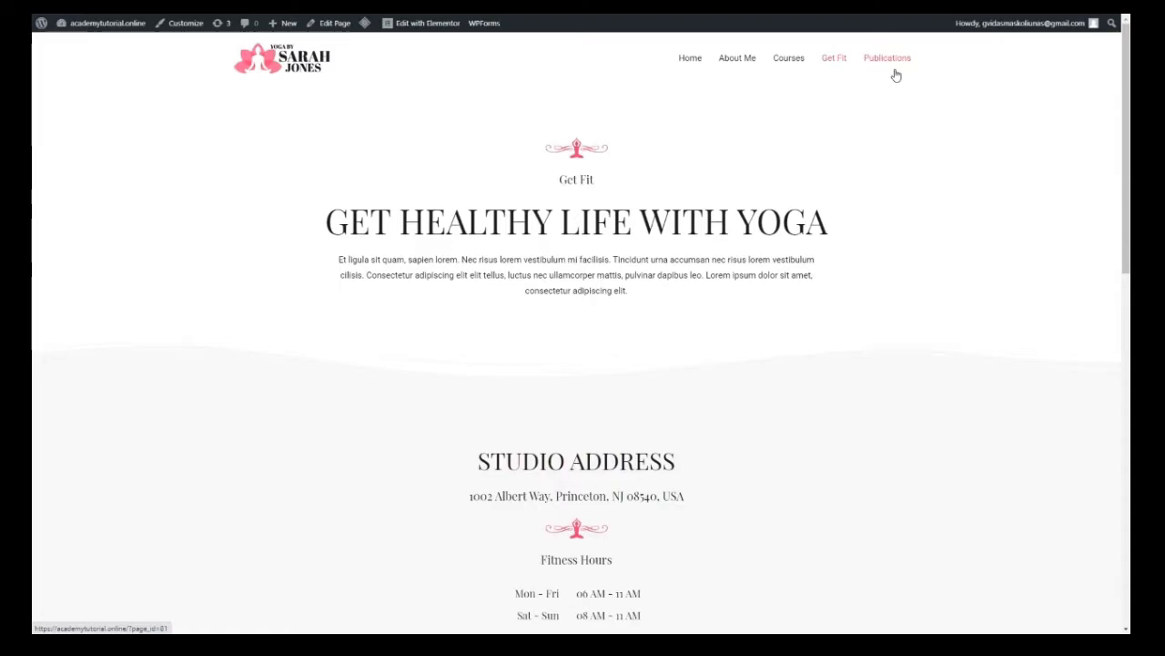
# Return to the dashboard's list of all pages and rename About Me to About Us with the slug about-us
pyautogui.moveTo(102, 23)
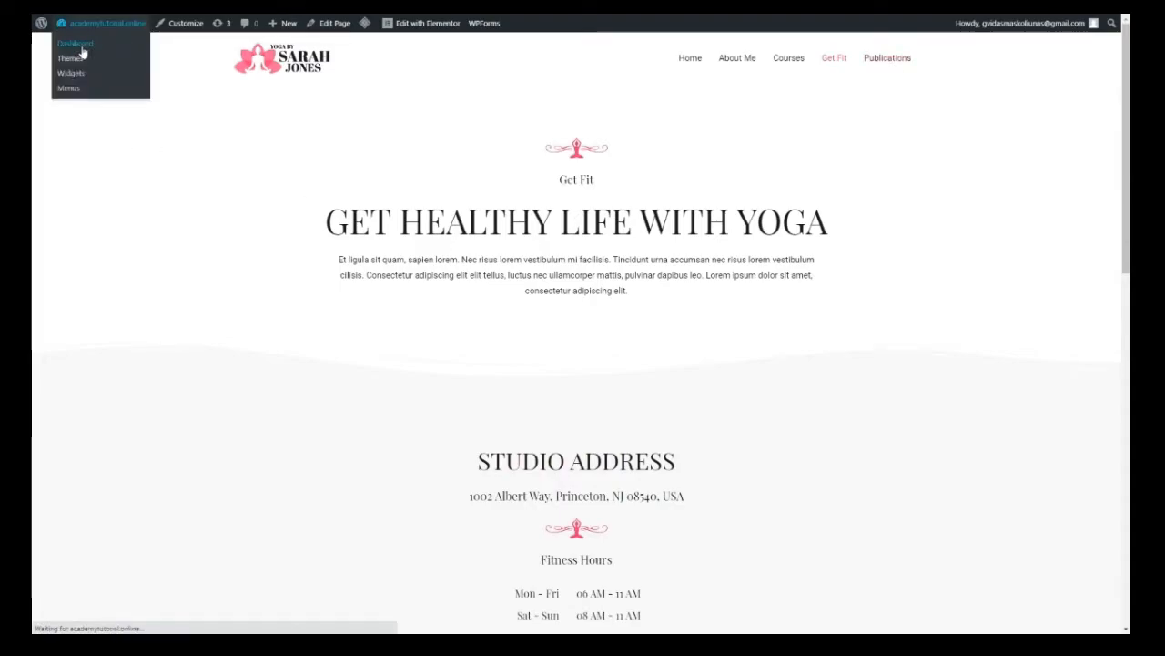
pyautogui.click(84, 51)
pyautogui.moveTo(90, 160)
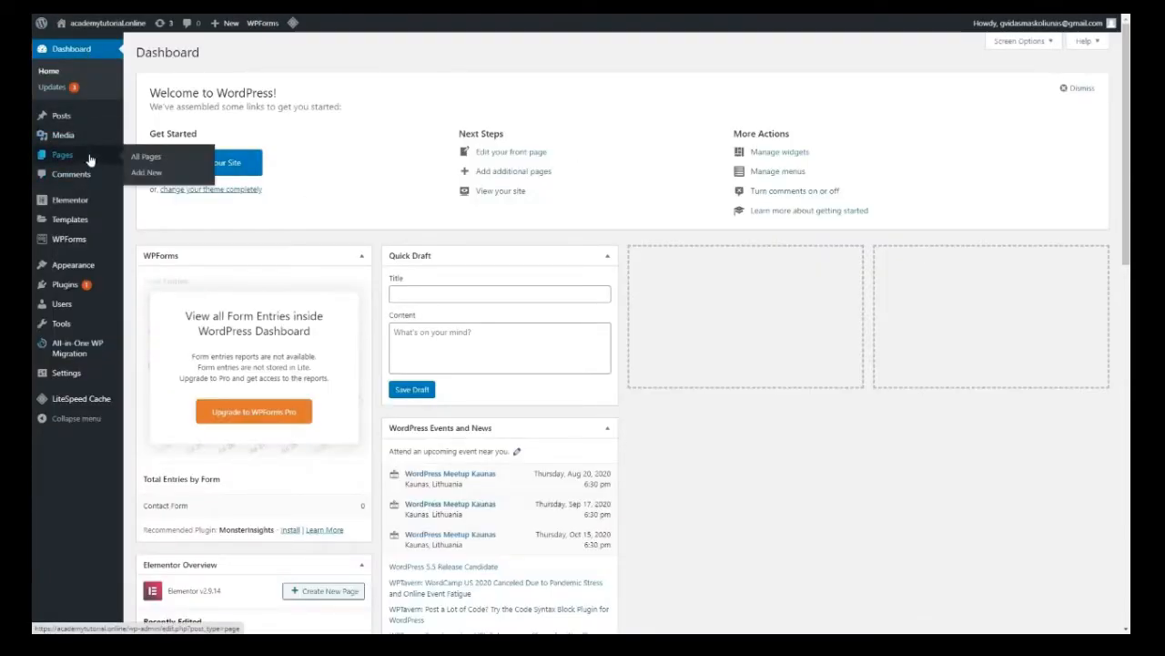
pyautogui.click(141, 159)
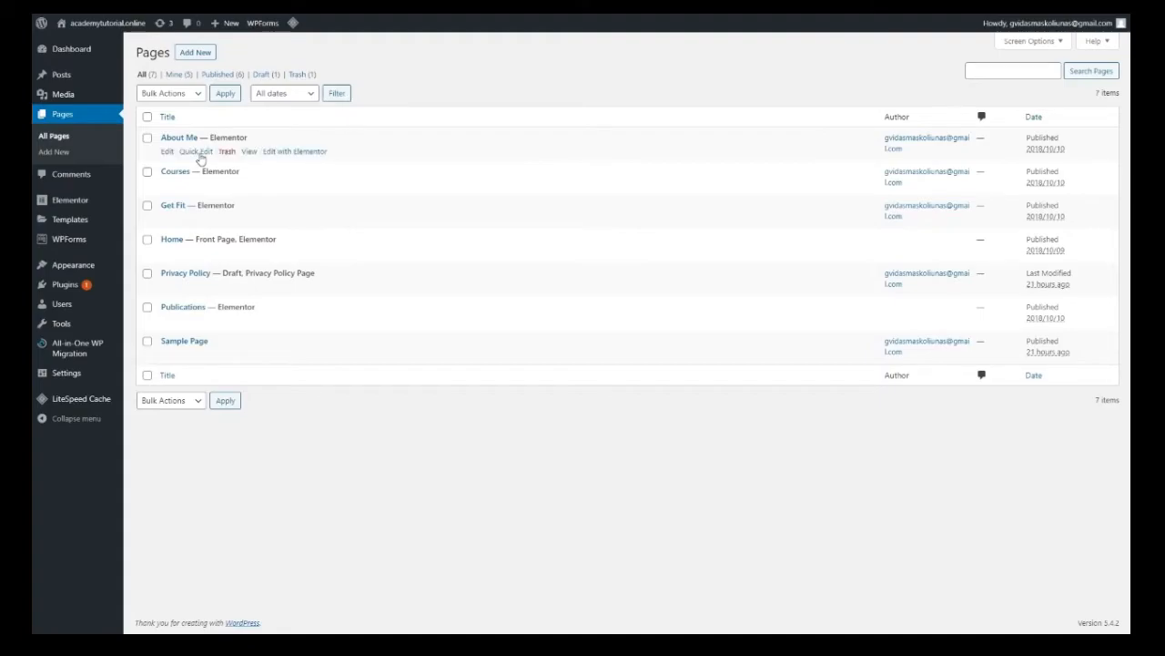
pyautogui.click(201, 153)
pyautogui.press('BackSpace')
pyautogui.press('BackSpace')
pyautogui.write('Us')
pyautogui.press('Tab')
pyautogui.write('about-us')
pyautogui.click(1092, 256)
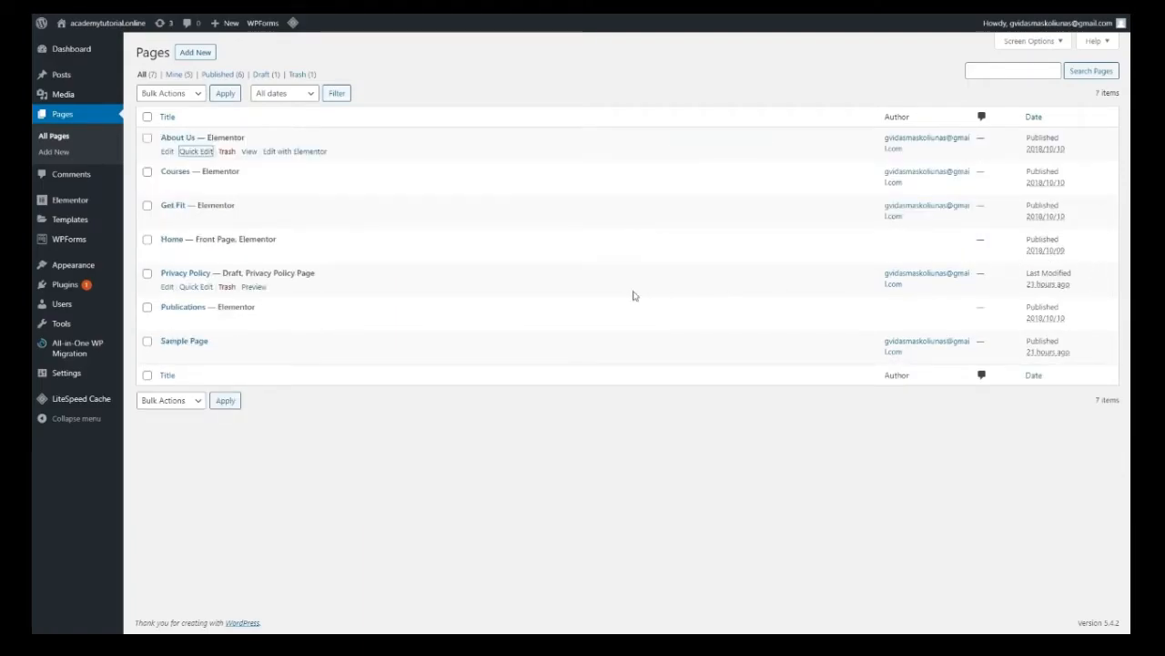
# Move the Sample Page and Publications pages to the trash
pyautogui.click(226, 355)
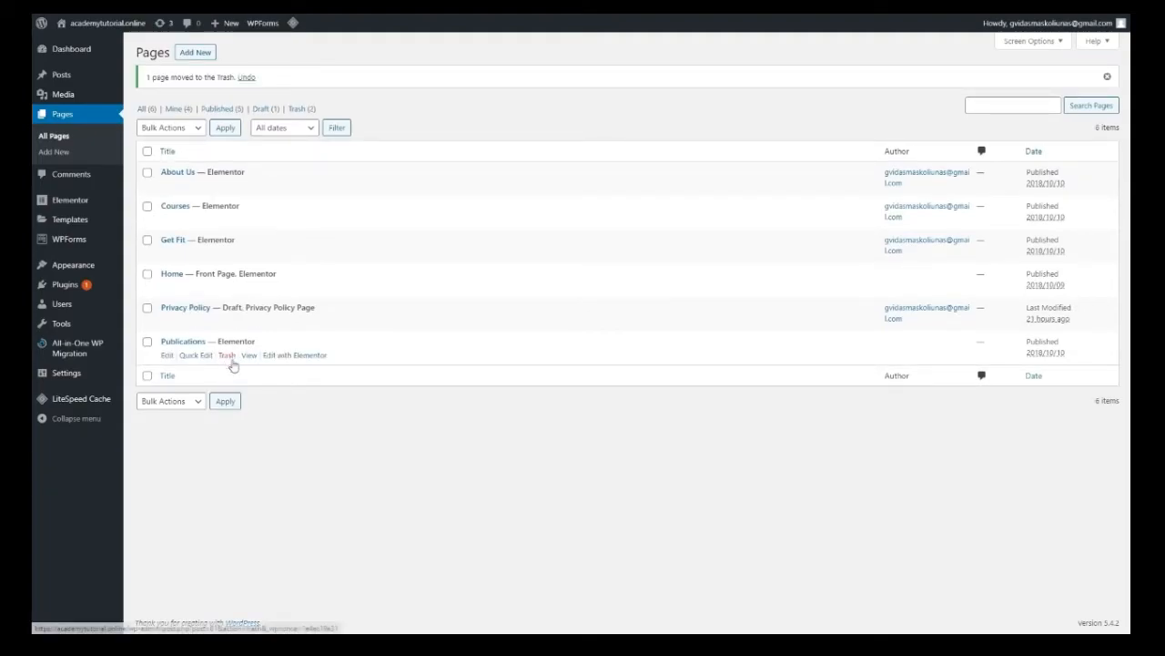
pyautogui.click(226, 355)
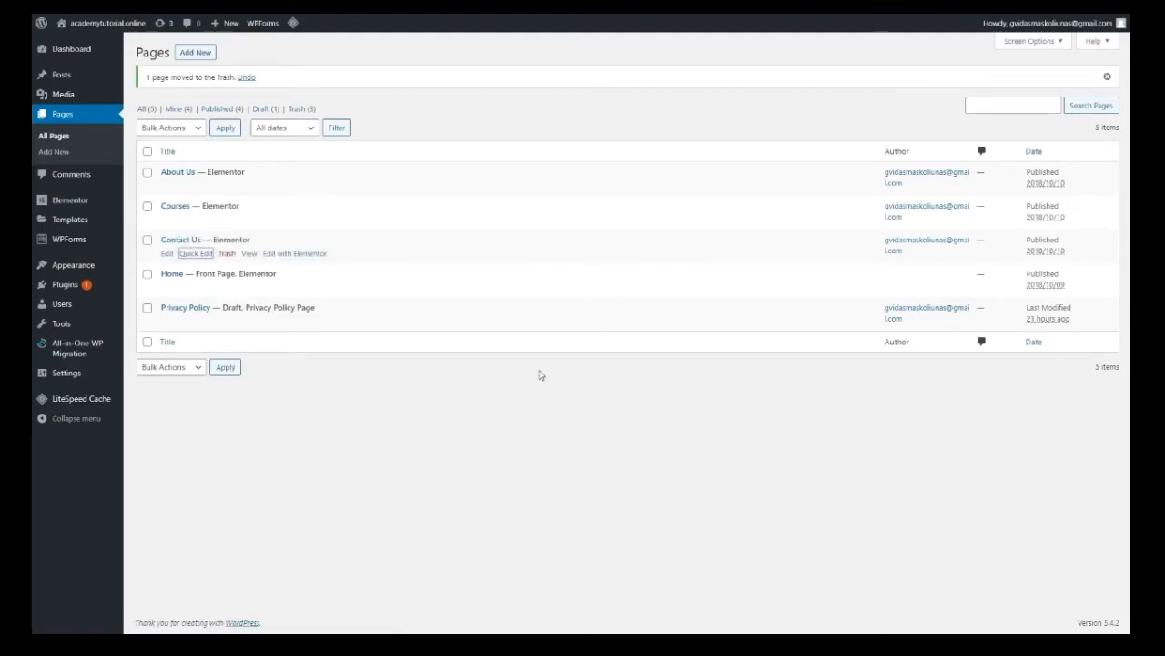
# Create and publish a new page titled Blog, and return to the list of pages
pyautogui.click(208, 54)
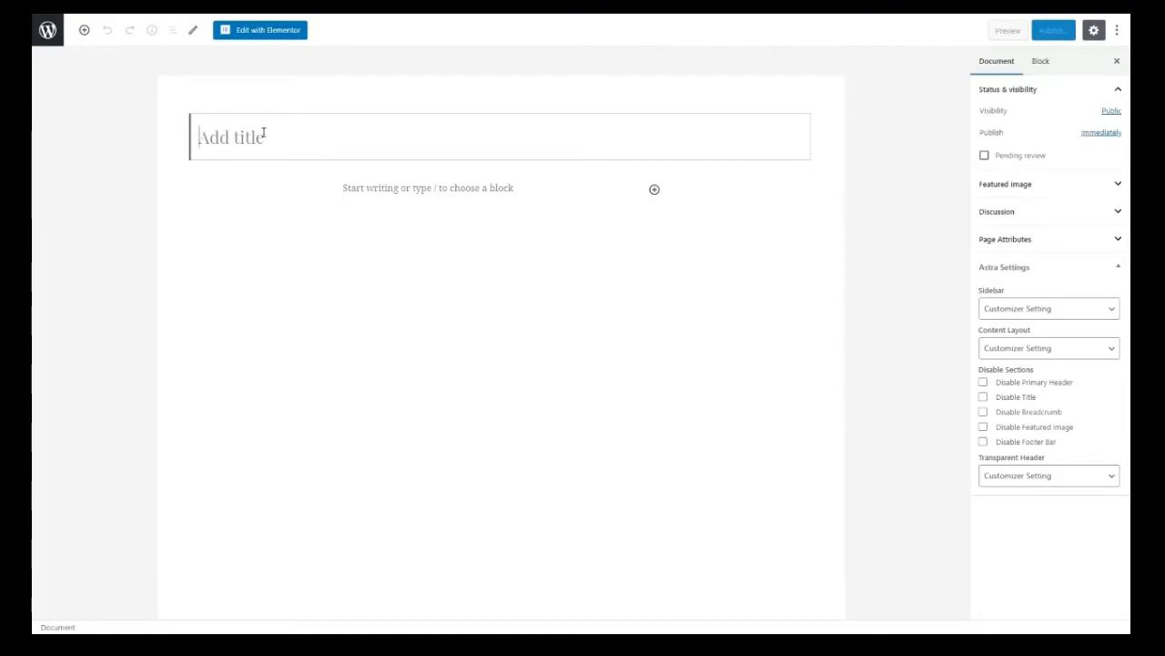
pyautogui.write('Blog')
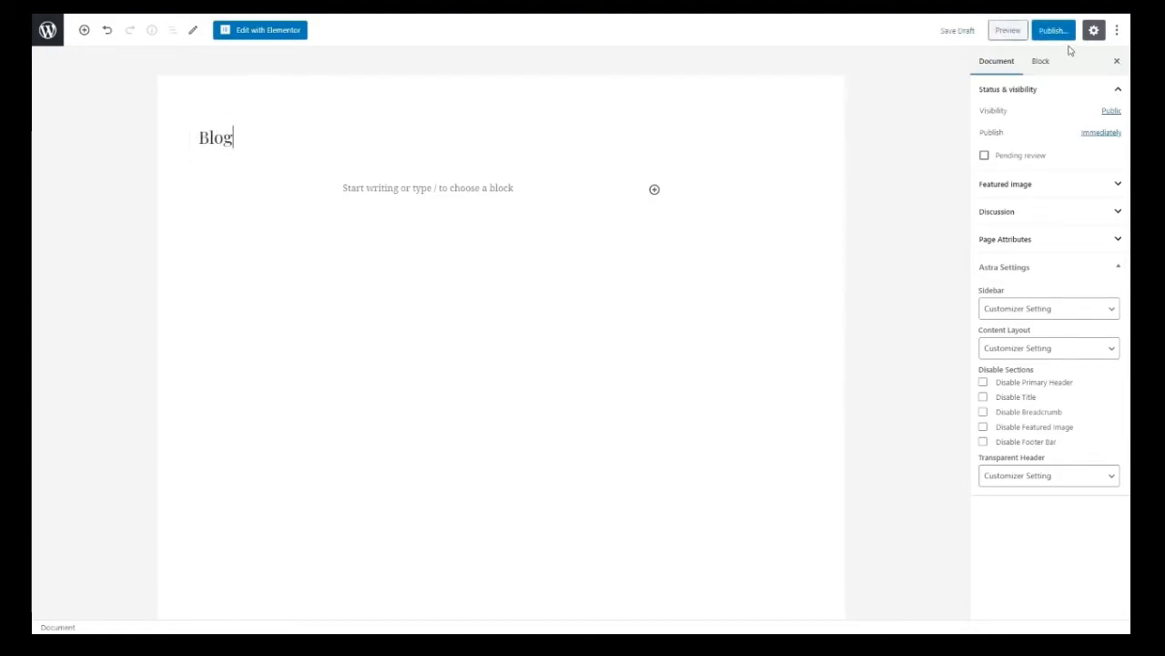
pyautogui.click(1062, 31)
pyautogui.click(1060, 33)
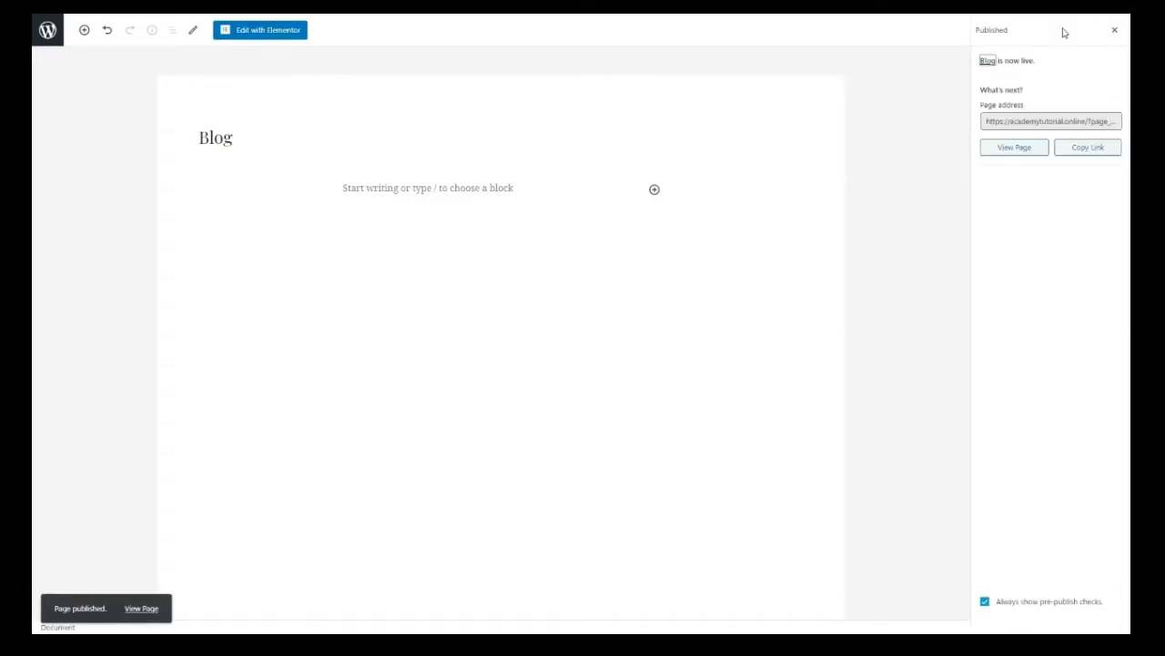
pyautogui.click(47, 30)
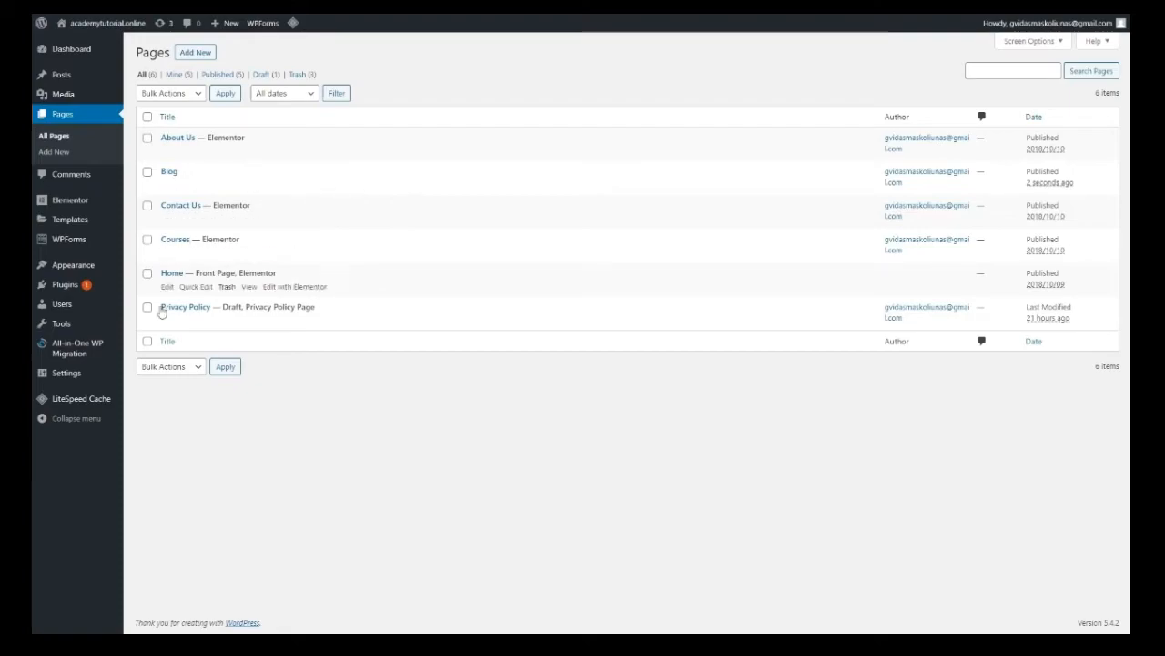
# Set Blog as the posts page in the Reading settings and save the changes
pyautogui.moveTo(91, 382)
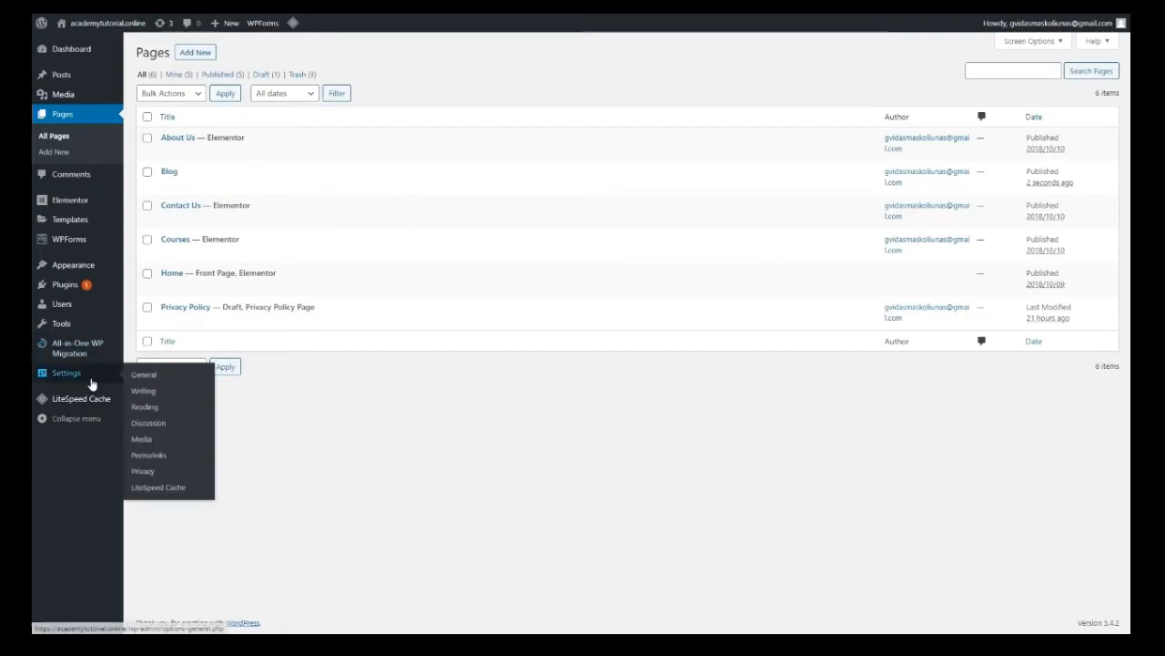
pyautogui.click(148, 408)
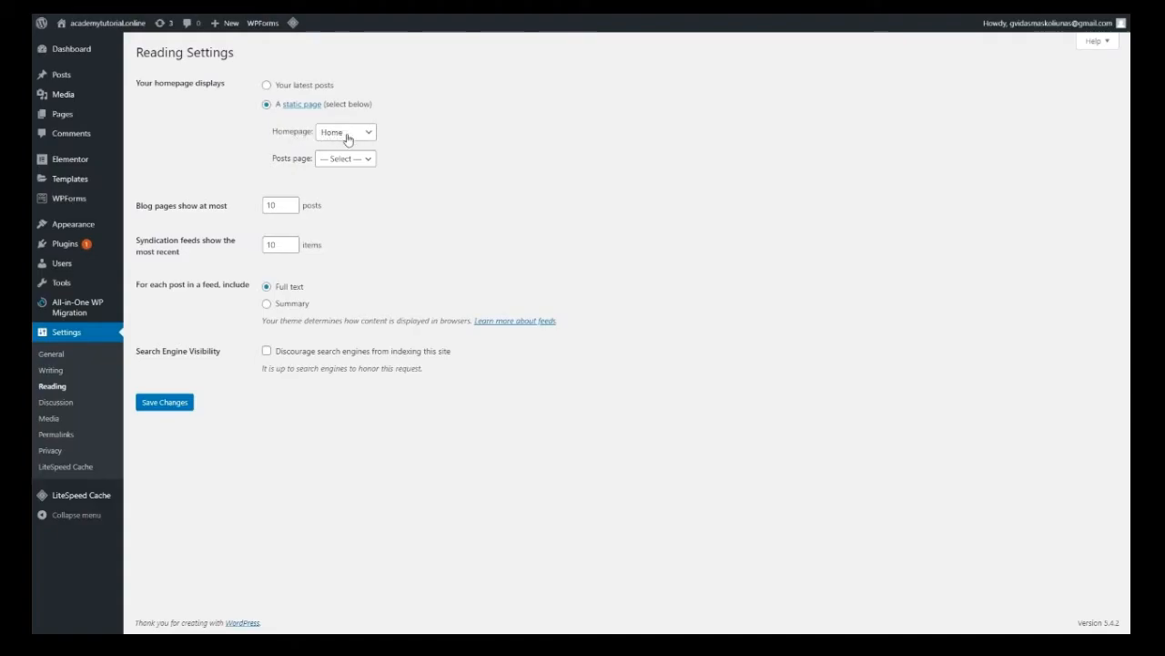
pyautogui.click(346, 159)
pyautogui.click(346, 193)
pyautogui.click(167, 407)
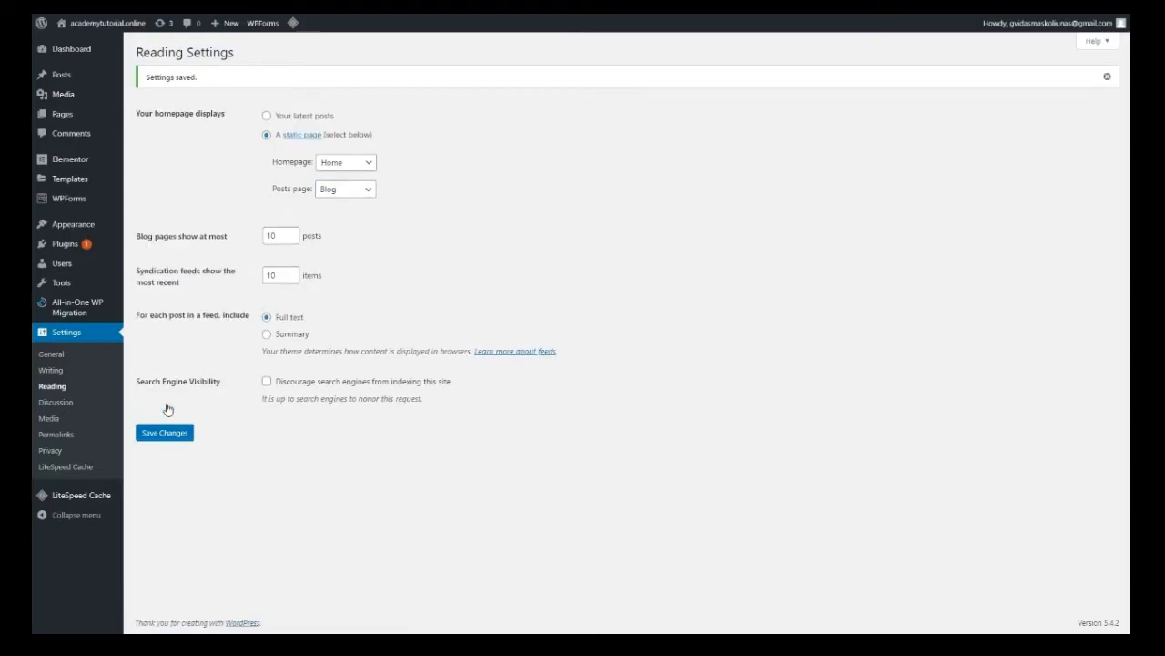
# Change the permalink structure to Post name and save the changes
pyautogui.click(70, 442)
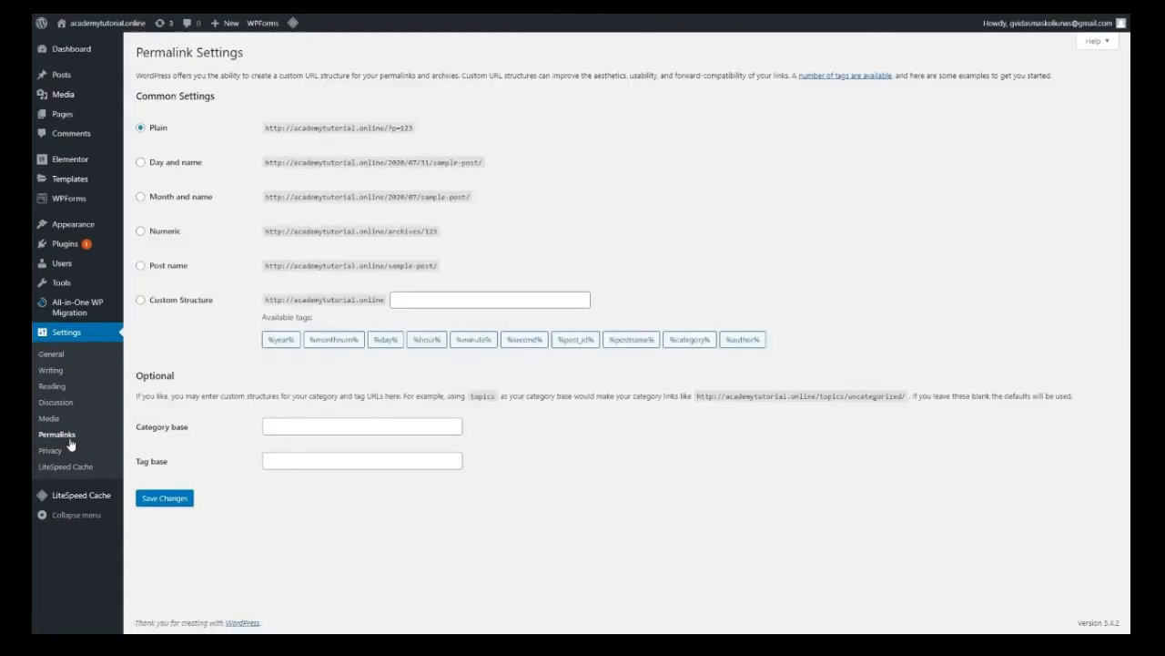
pyautogui.click(140, 266)
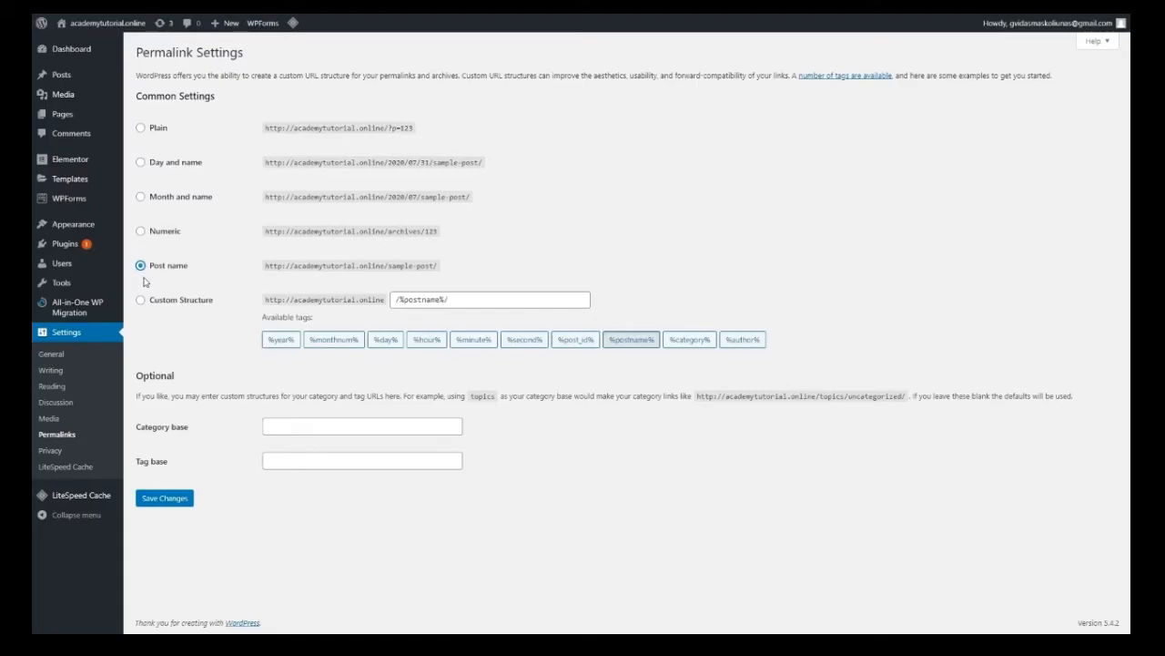
pyautogui.click(179, 500)
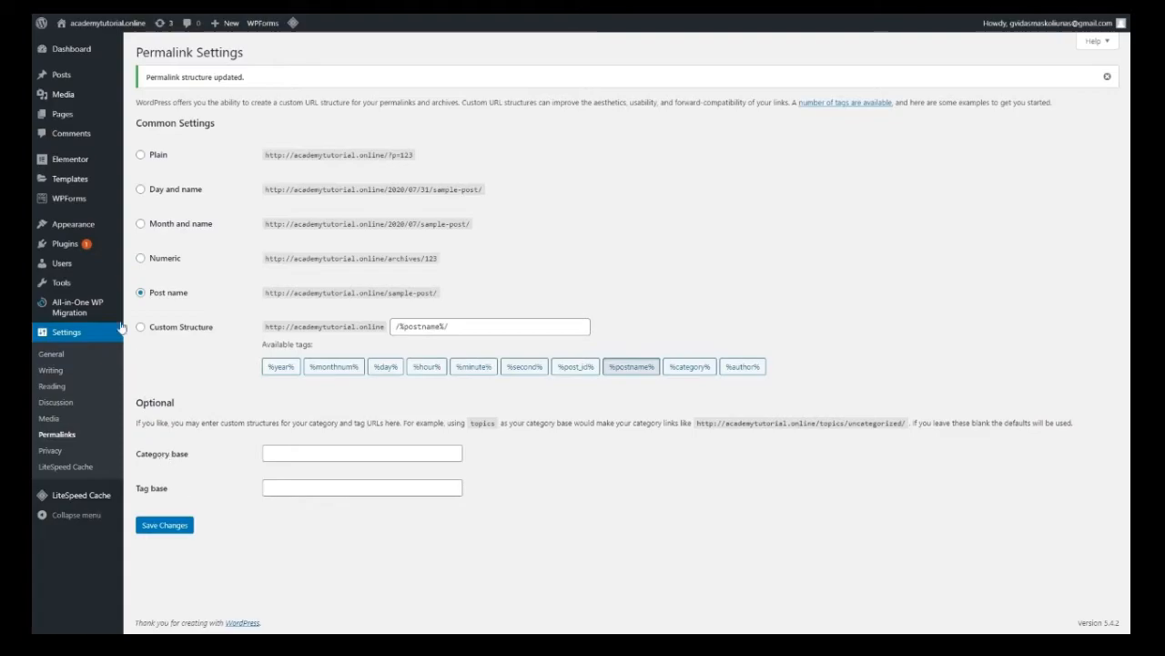
# Remove the invalid Publications item from the Main Menu structure
pyautogui.moveTo(91, 224)
pyautogui.click(146, 276)
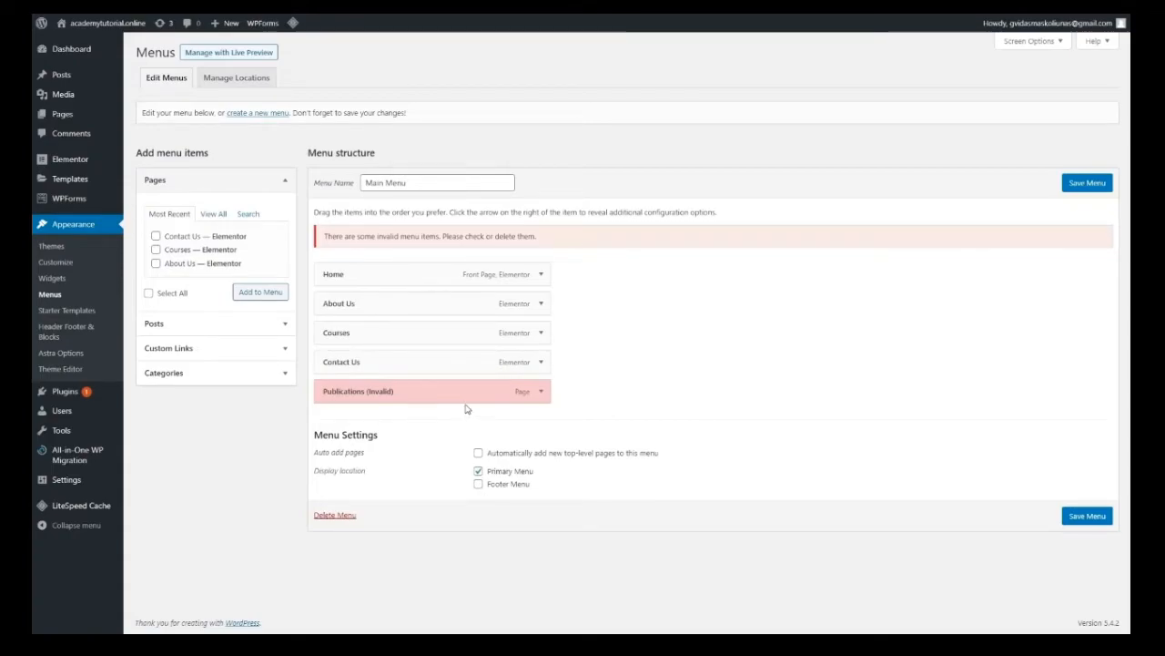
pyautogui.click(540, 393)
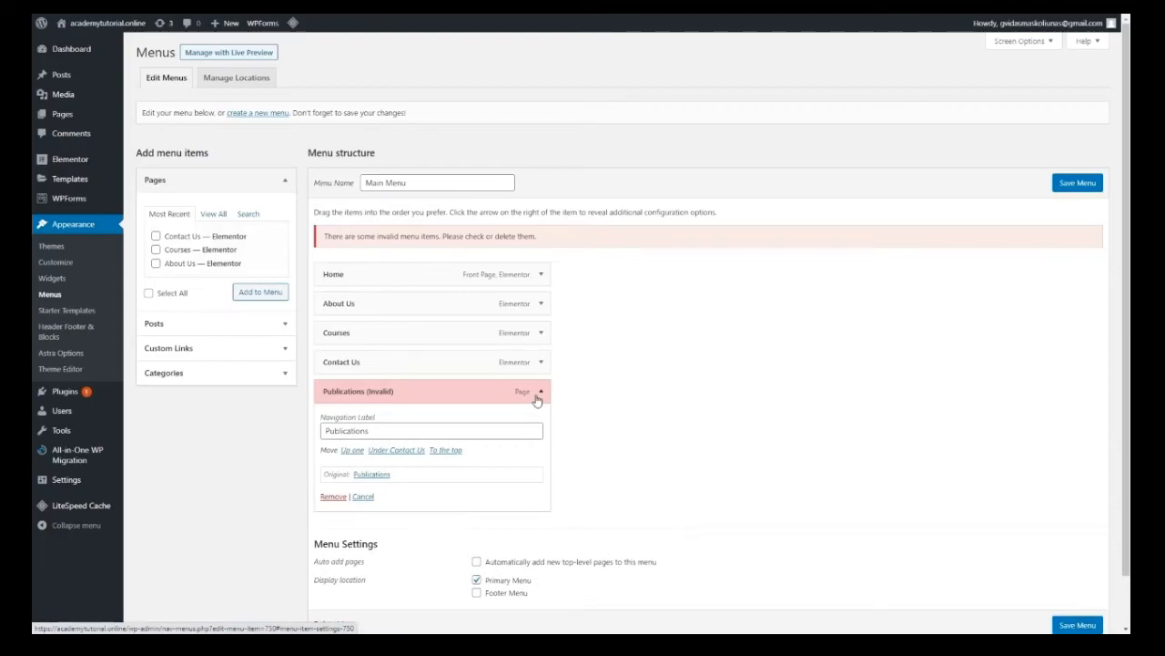
pyautogui.click(330, 496)
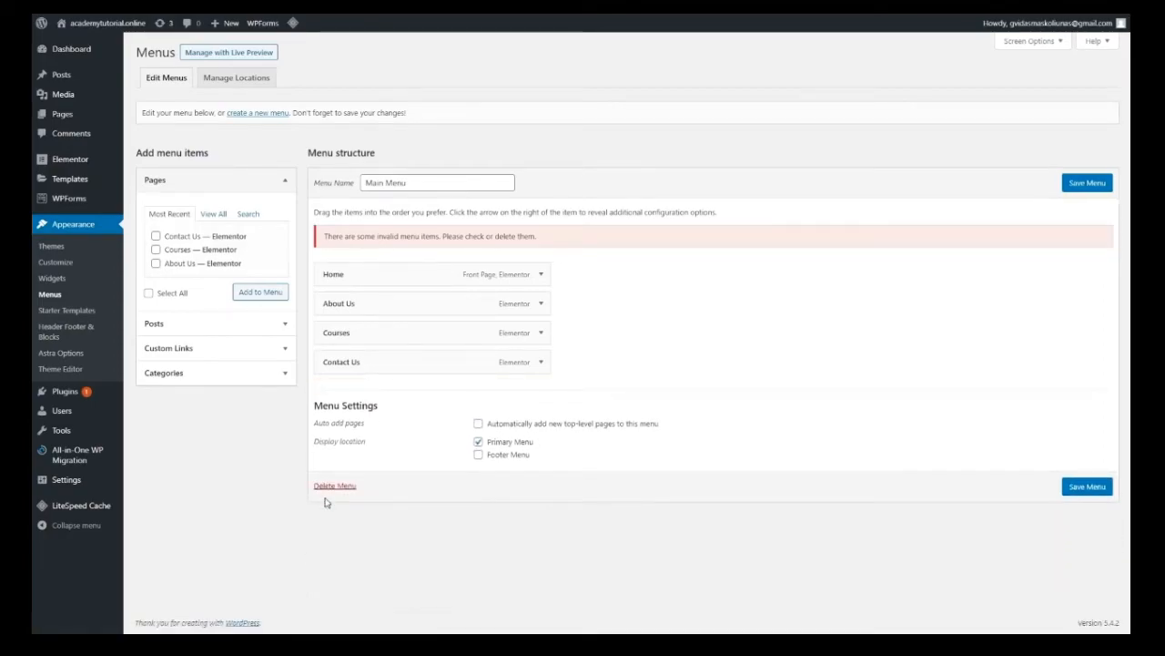
# Add the Blog page to the Main Menu and save the menu
pyautogui.click(213, 214)
pyautogui.click(155, 249)
pyautogui.click(254, 322)
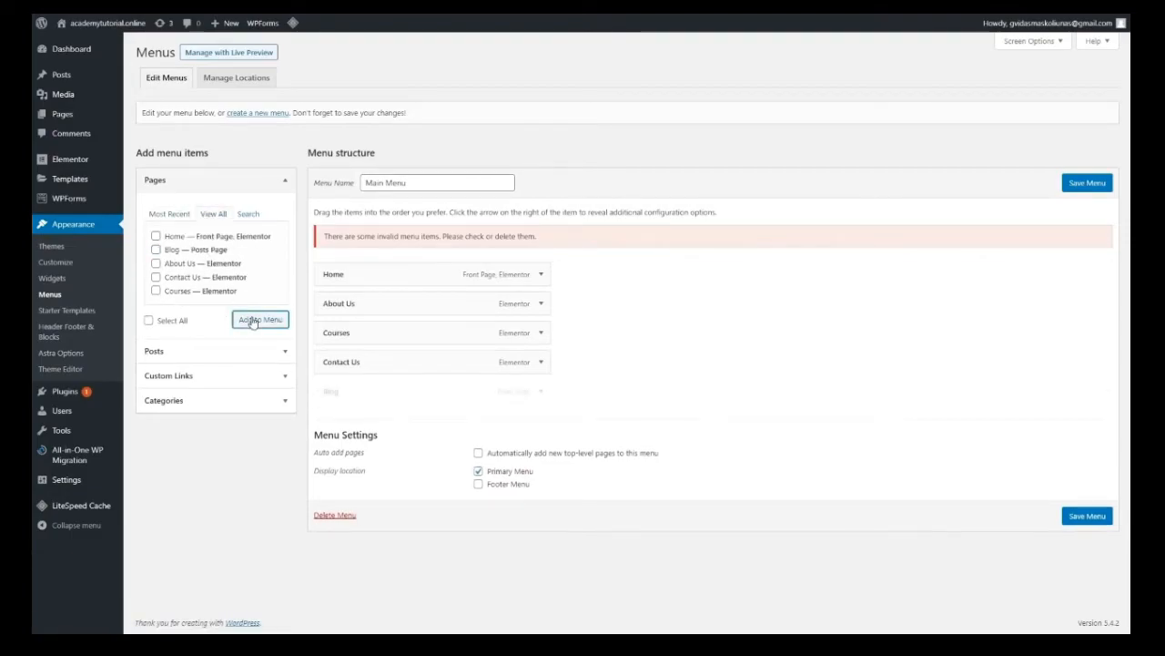
pyautogui.click(1088, 518)
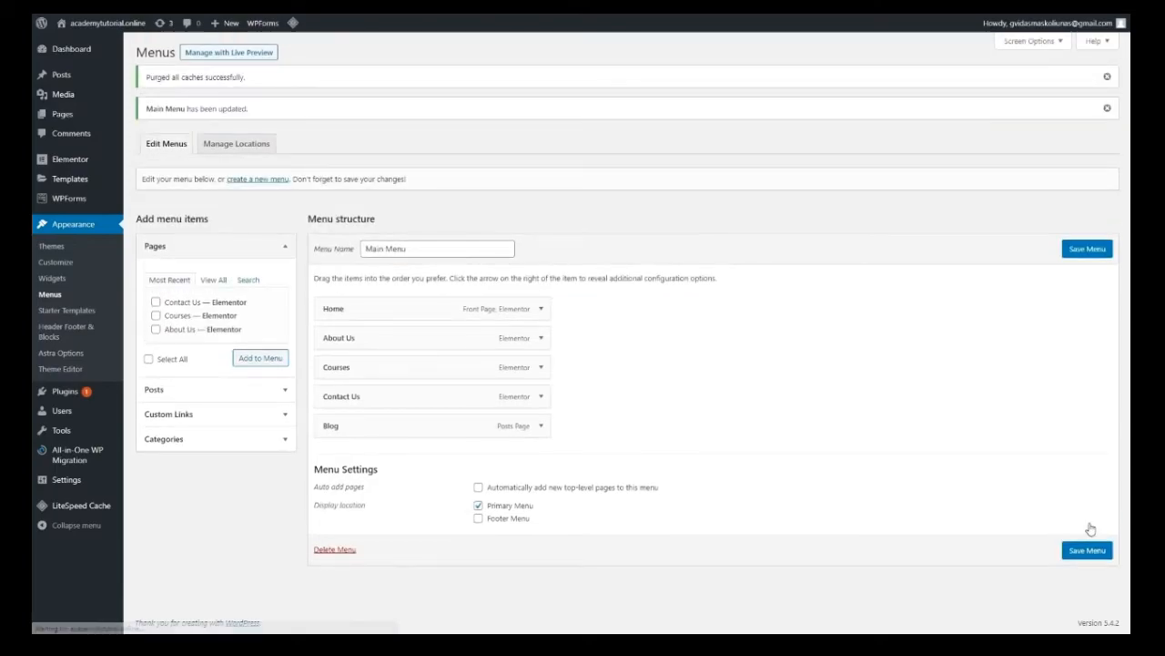
# Visit the live site and examine the Blog page and its posts through the updated navigation
pyautogui.moveTo(116, 30)
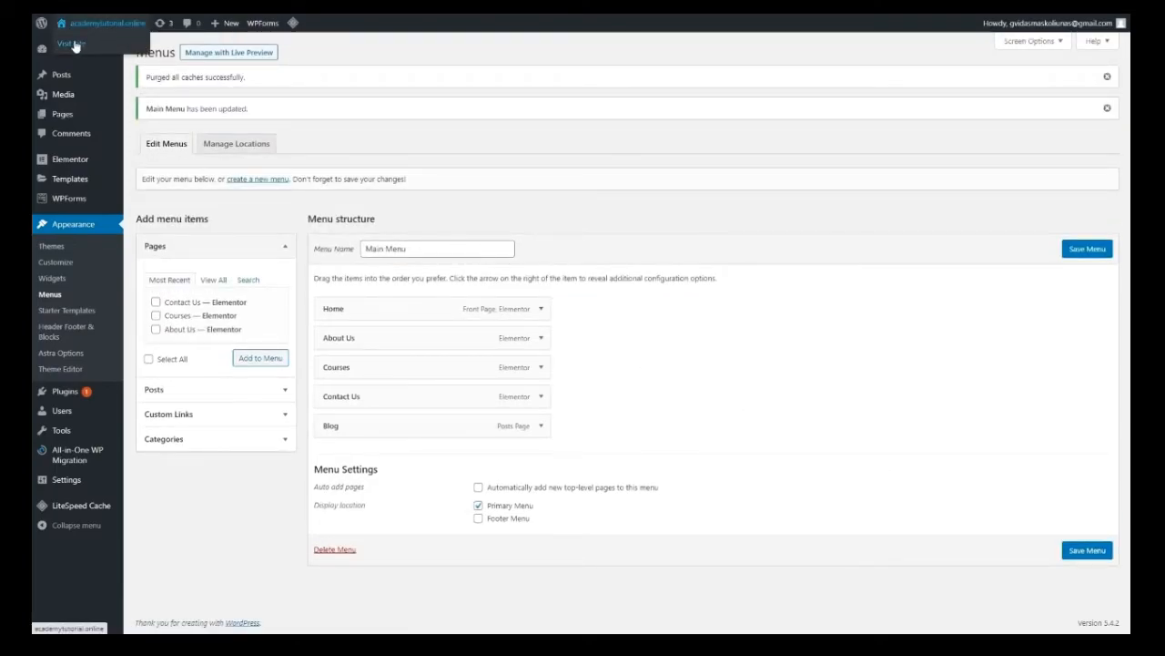
pyautogui.click(73, 44)
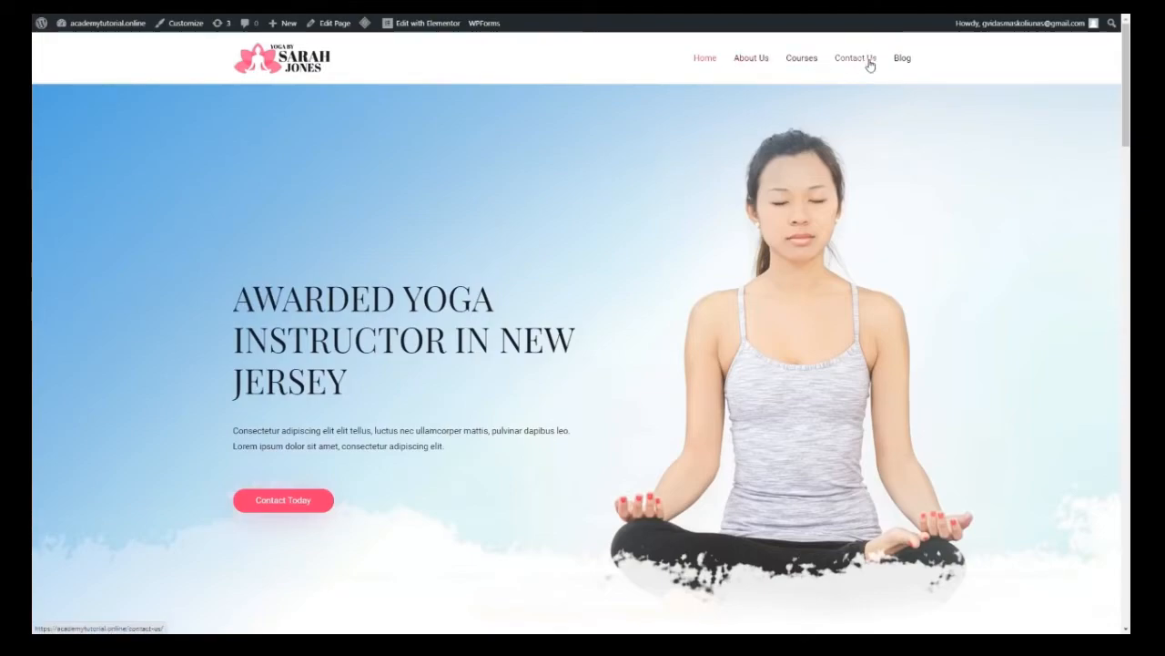
pyautogui.click(904, 68)
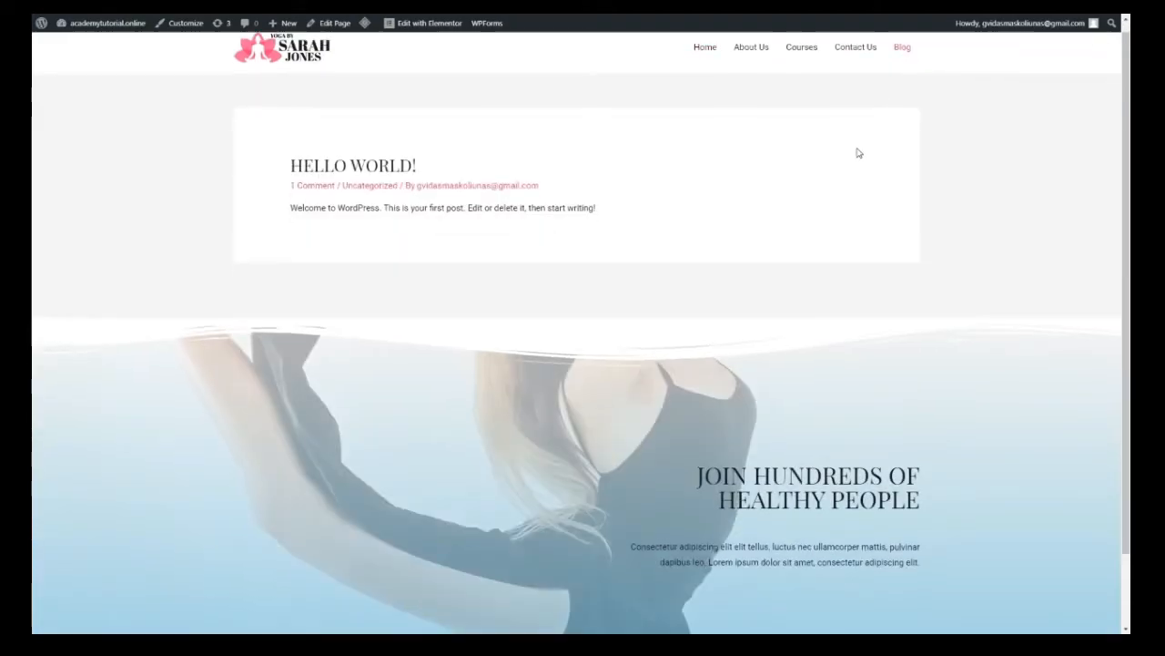
pyautogui.scroll(-1, 851, 164)
pyautogui.scroll(1, 848, 169)
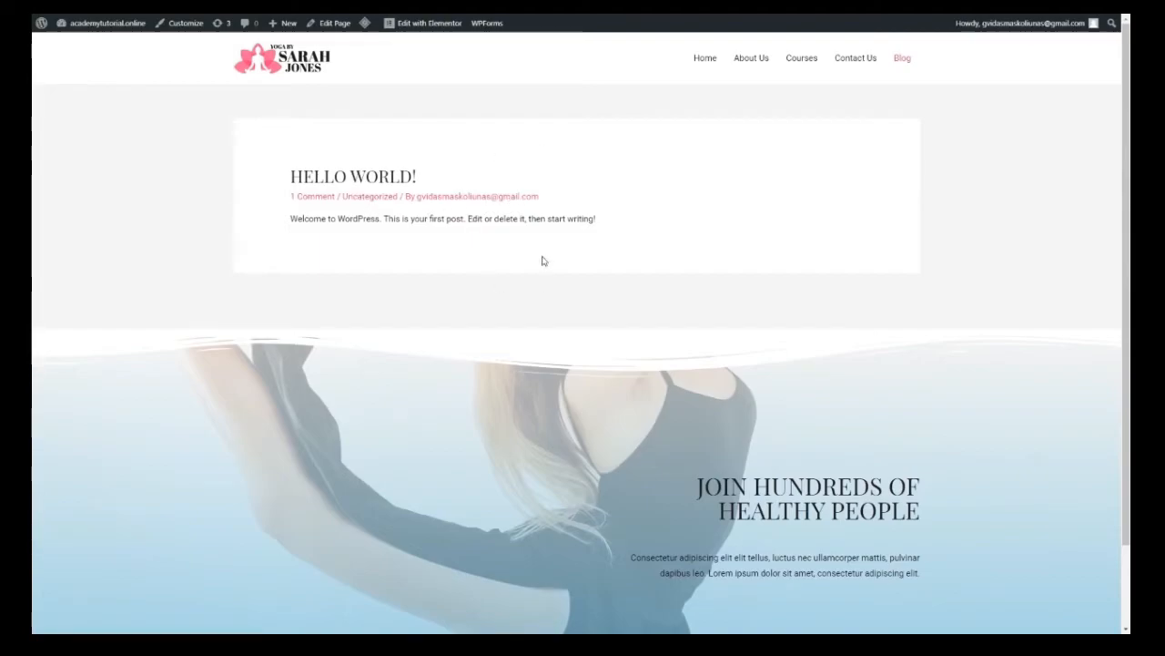
# Customize the site identity from the home page, replacing the header logo with the full-frame crop of Logo.png
pyautogui.click(315, 64)
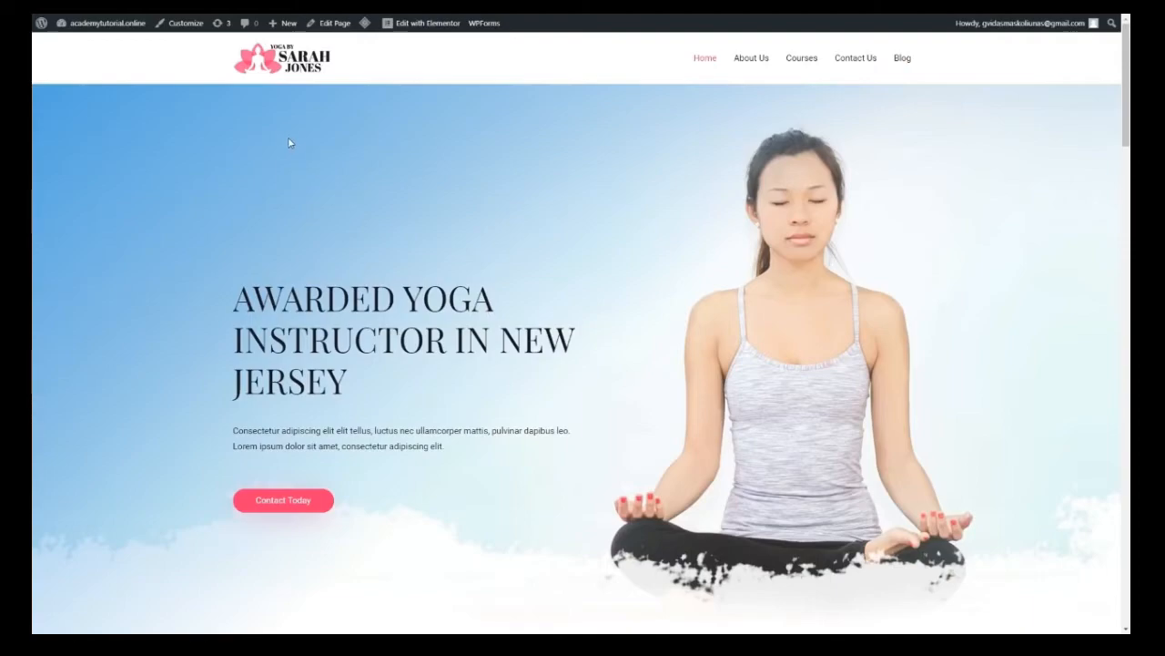
pyautogui.click(174, 25)
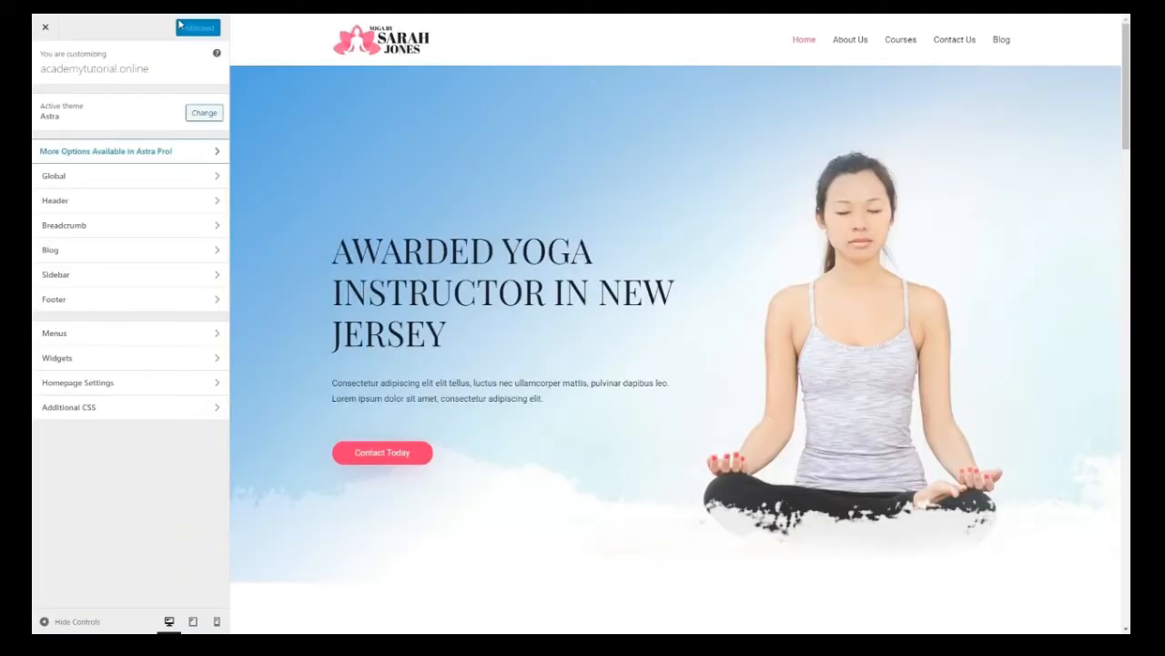
pyautogui.click(324, 34)
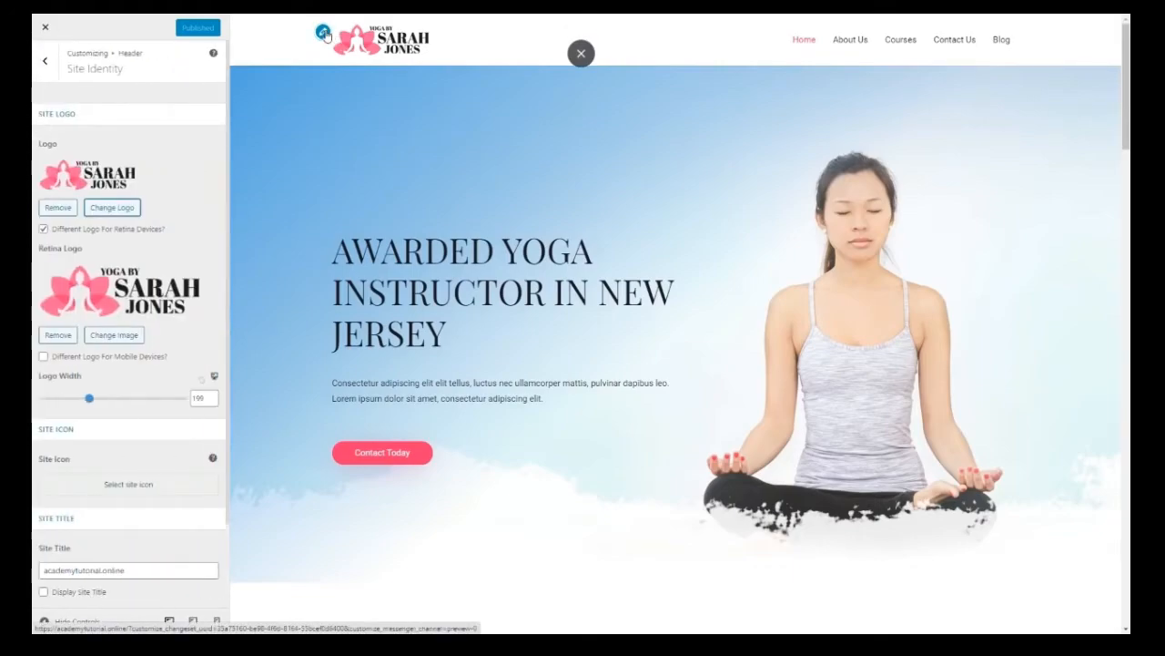
pyautogui.click(125, 209)
pyautogui.click(193, 177)
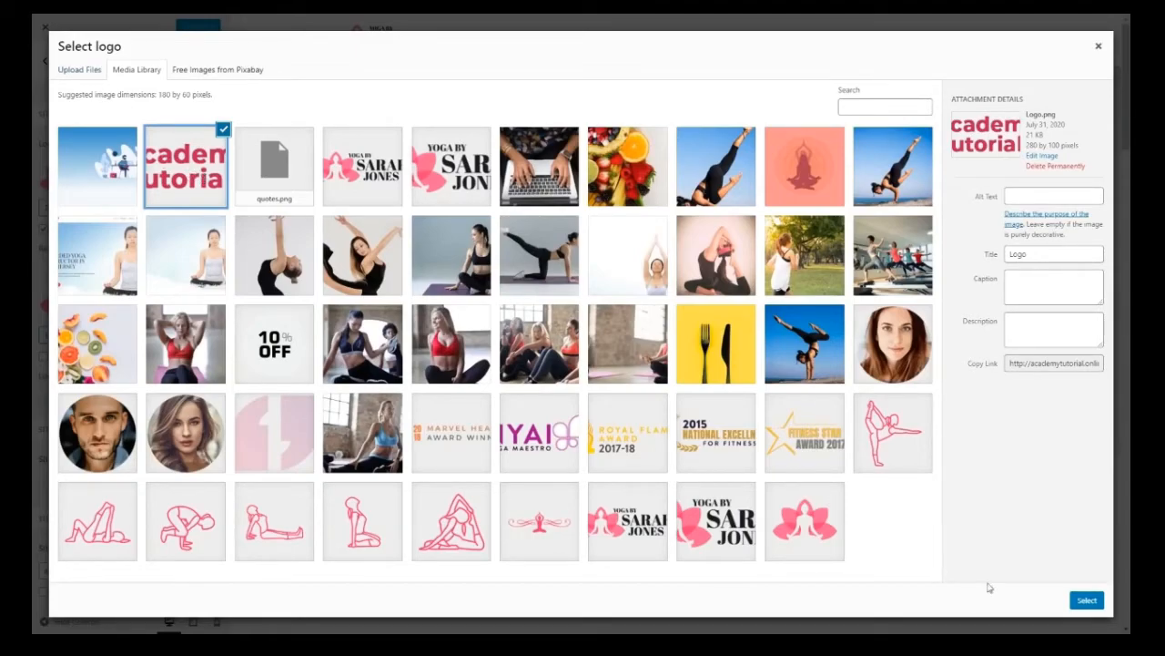
pyautogui.click(1083, 602)
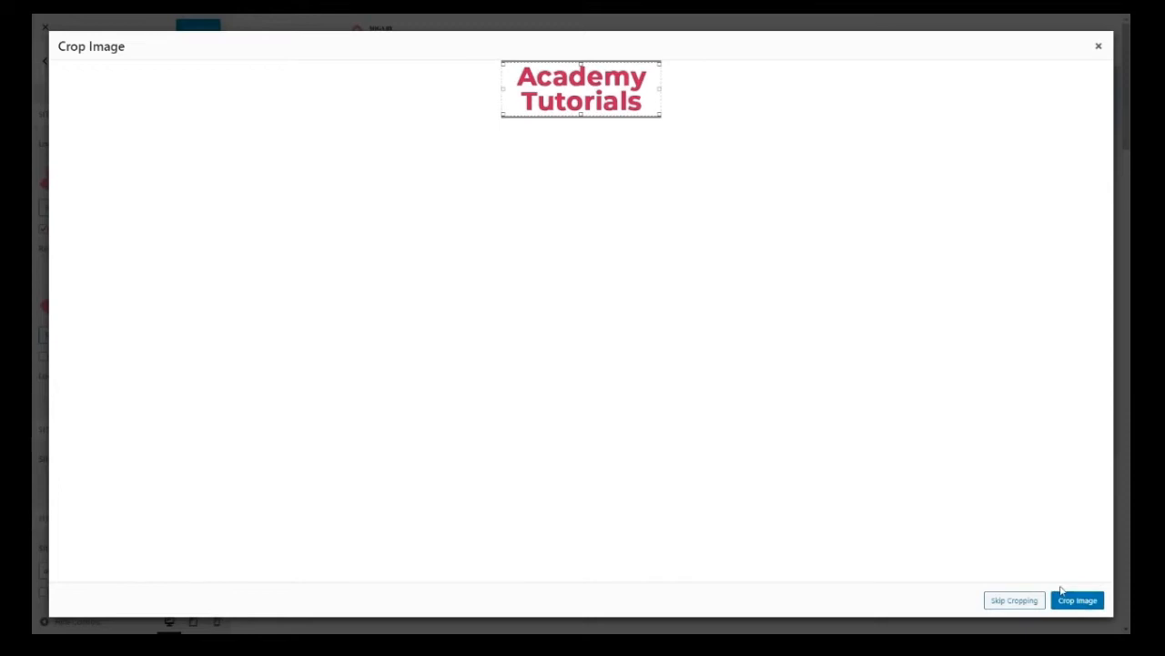
pyautogui.click(1083, 603)
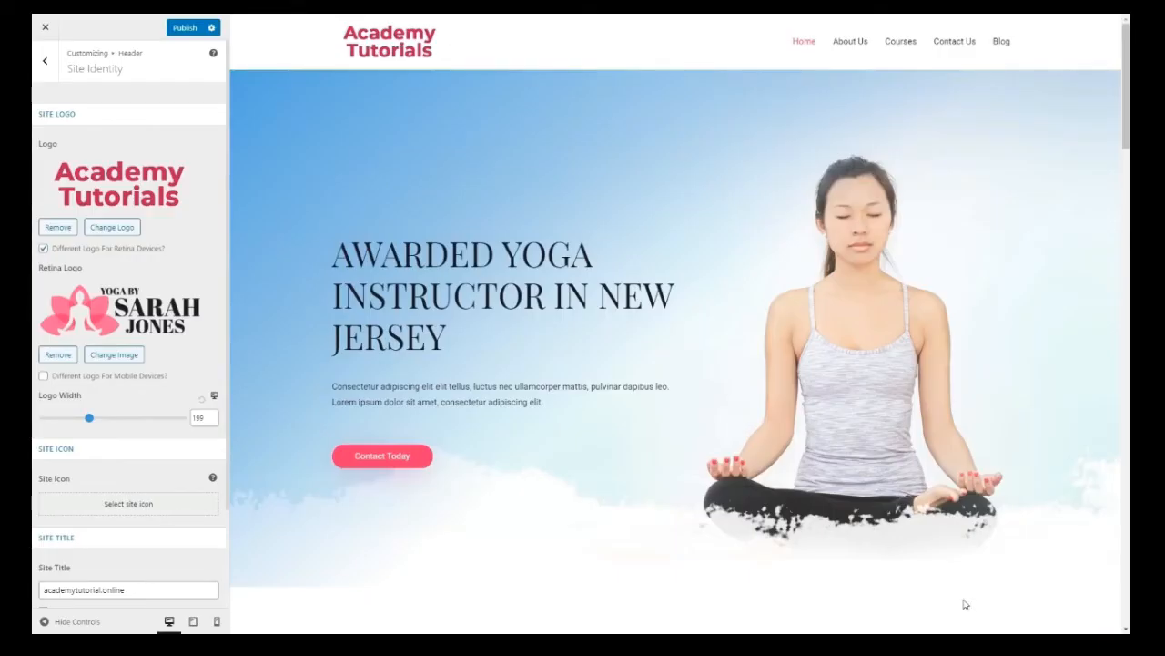
# Set the logo width to 177, publish the customization and return to the live home page
pyautogui.moveTo(89, 418); pyautogui.dragTo(84, 418)
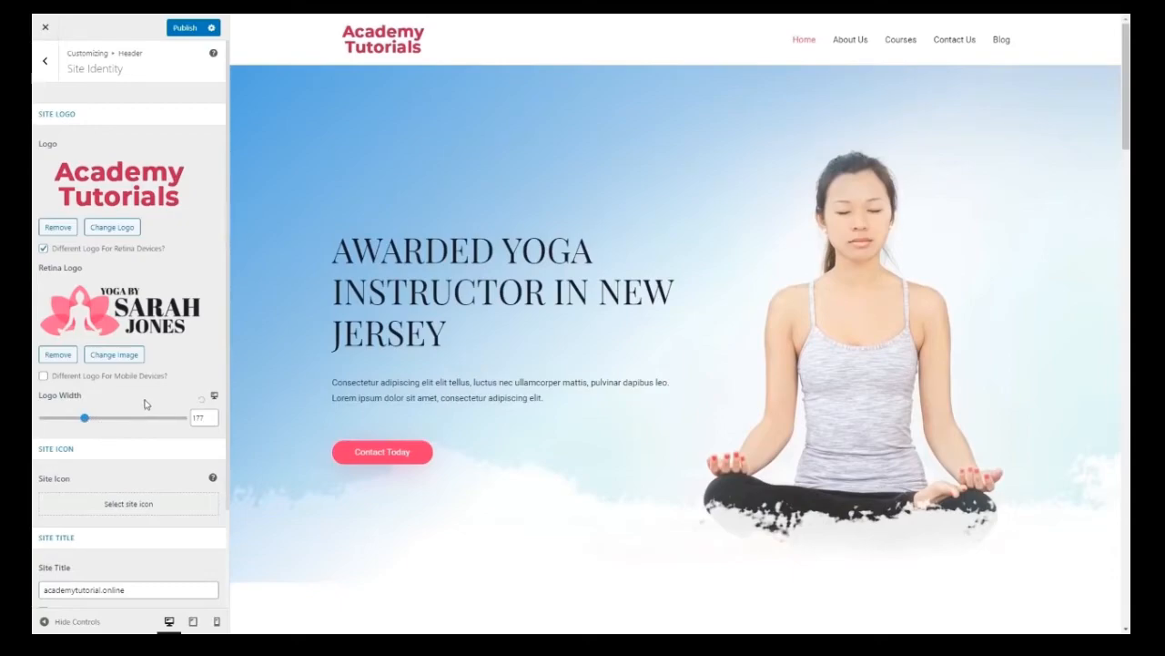
pyautogui.click(180, 28)
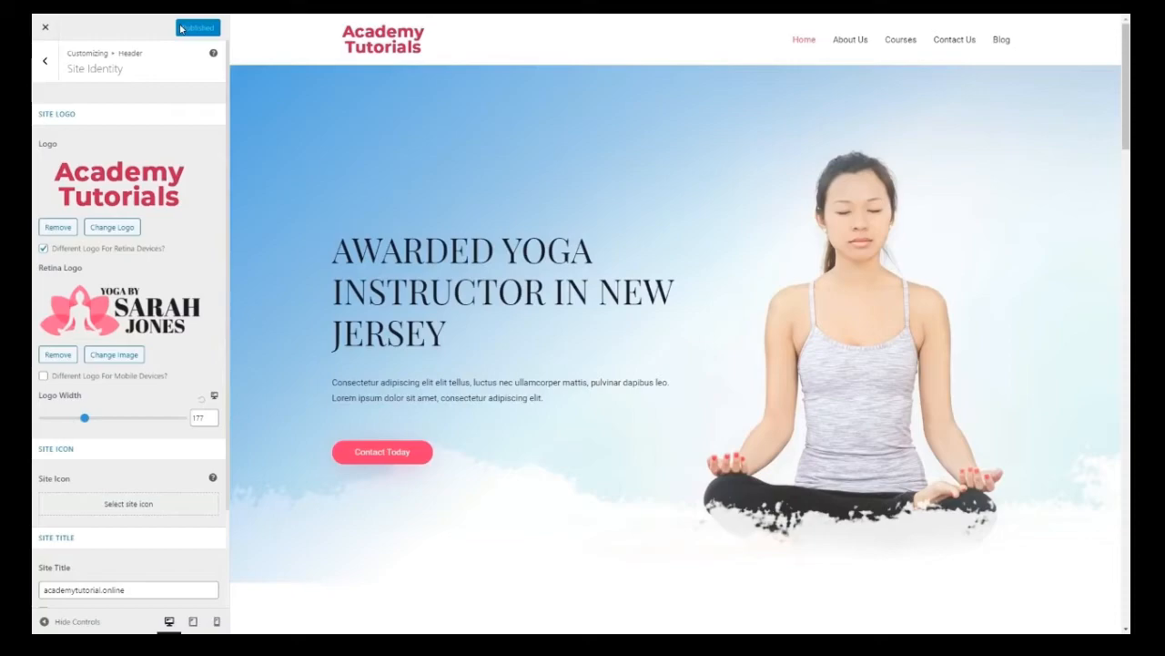
pyautogui.click(45, 62)
pyautogui.click(45, 62)
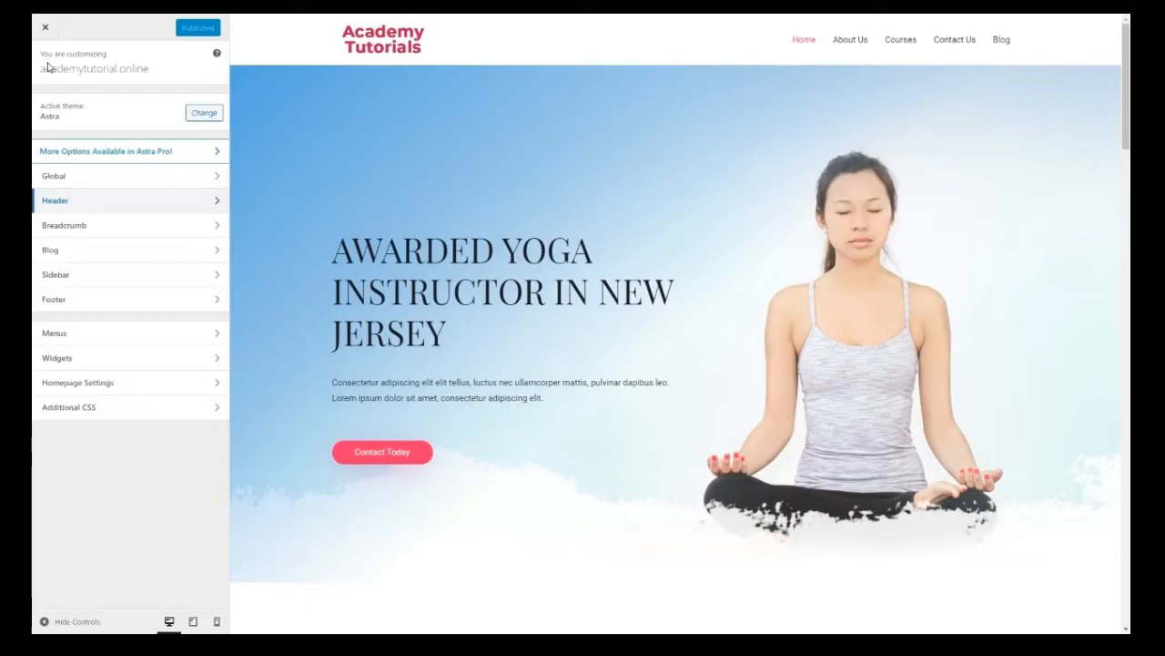
pyautogui.click(44, 28)
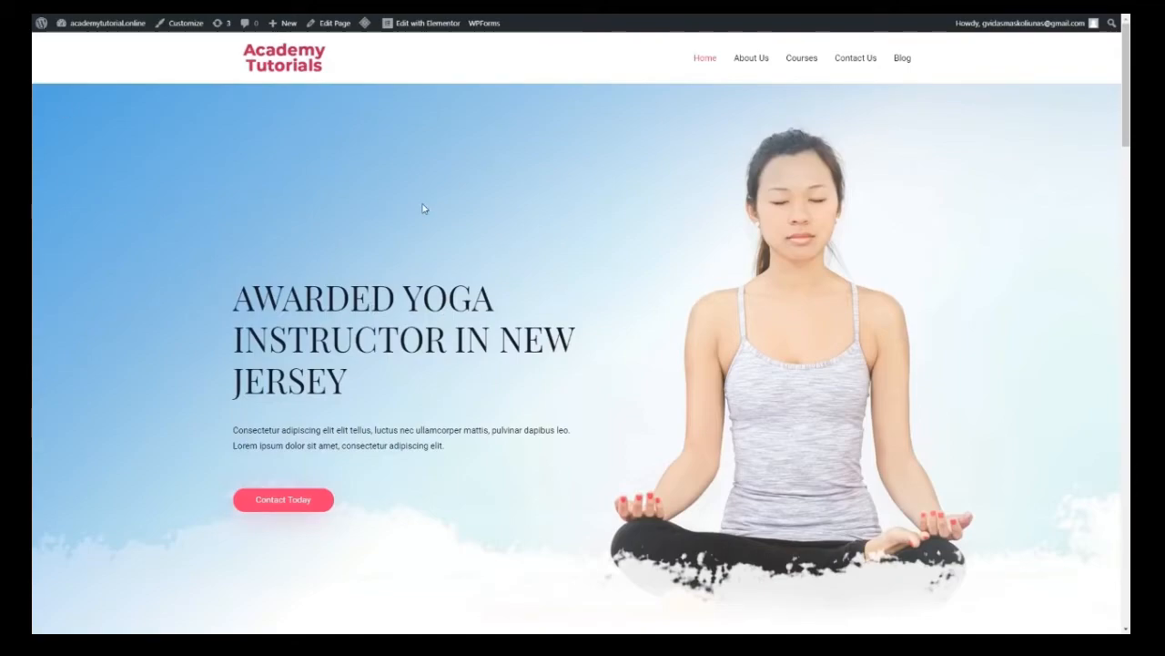
pyautogui.scroll(-2, 510, 227)
pyautogui.scroll(2, 541, 260)
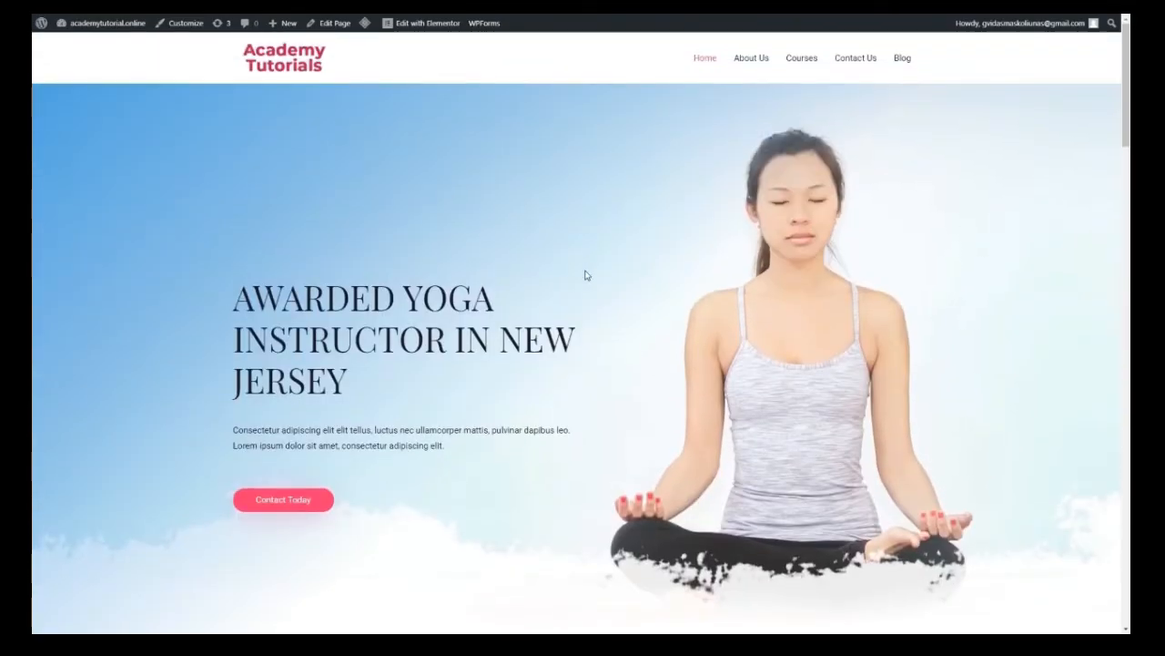
# Edit the home page with Elementor and replace the hero section's background image with Main-Image.jpg
pyautogui.click(423, 23)
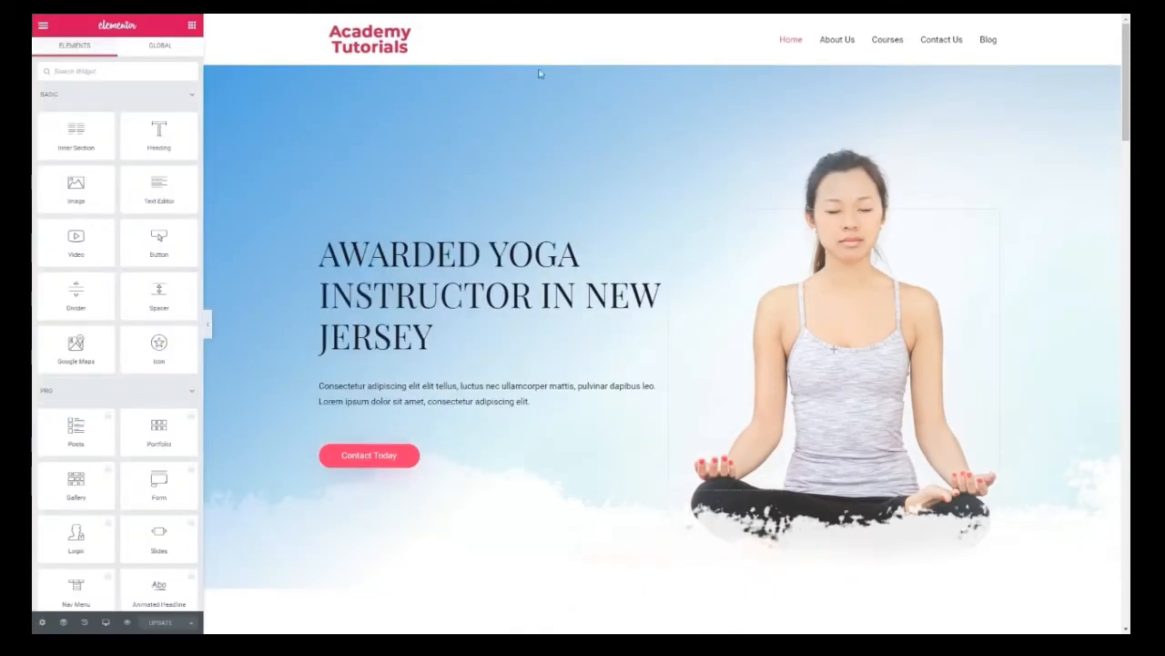
pyautogui.click(663, 60)
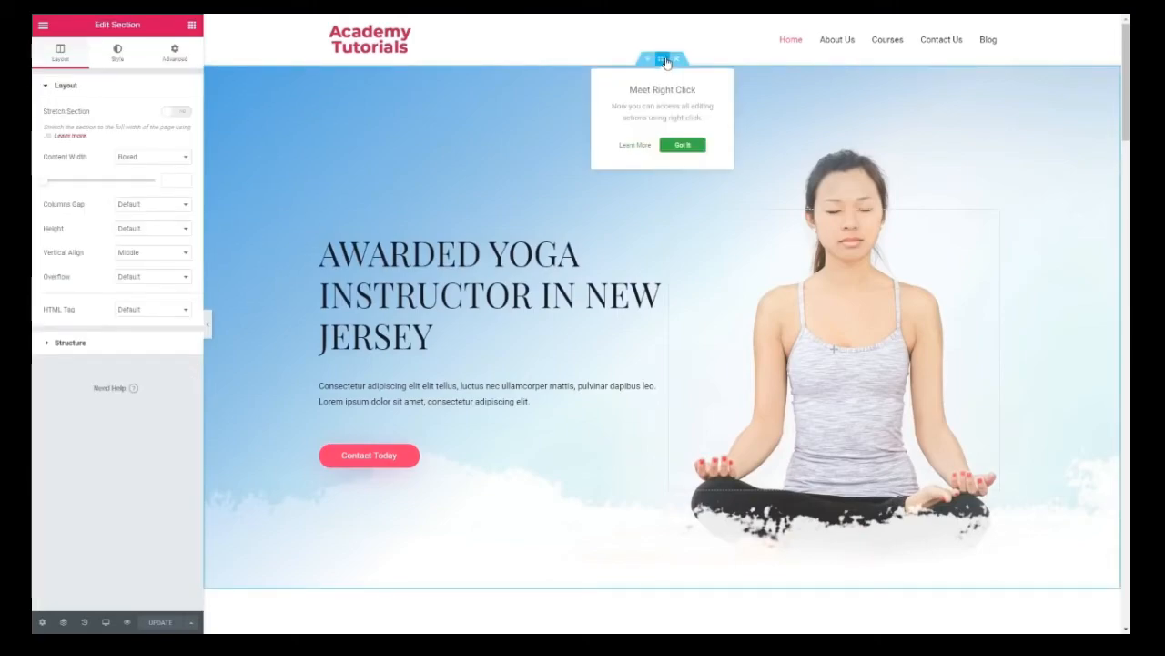
pyautogui.click(117, 53)
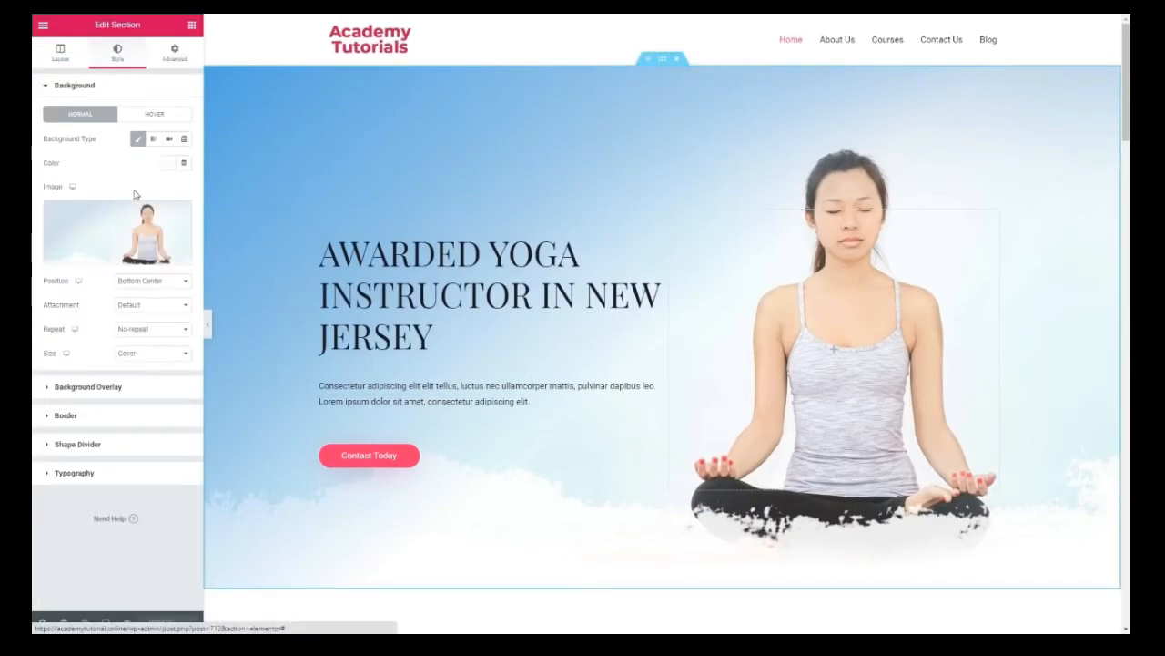
pyautogui.moveTo(136, 232)
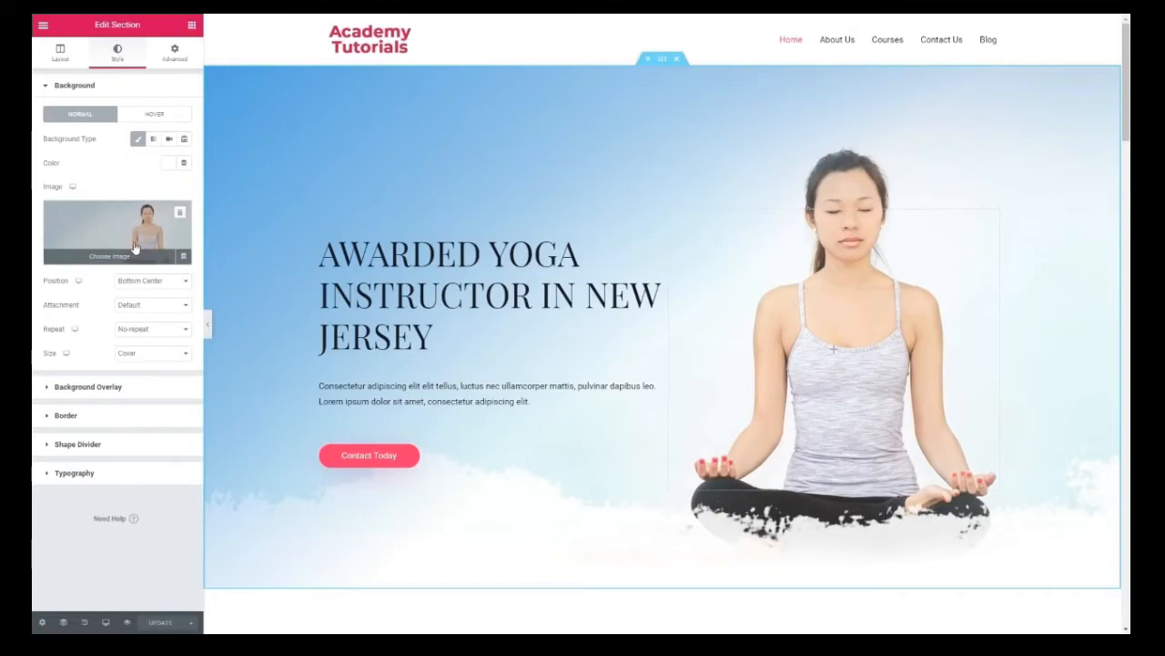
pyautogui.click(120, 258)
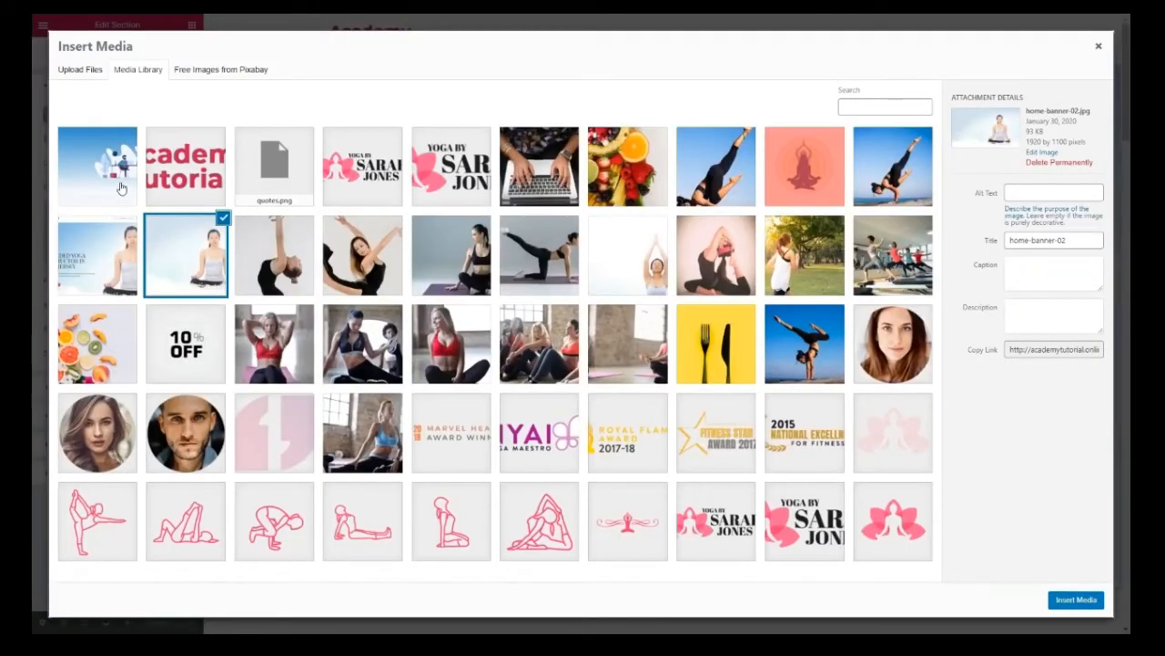
pyautogui.click(120, 173)
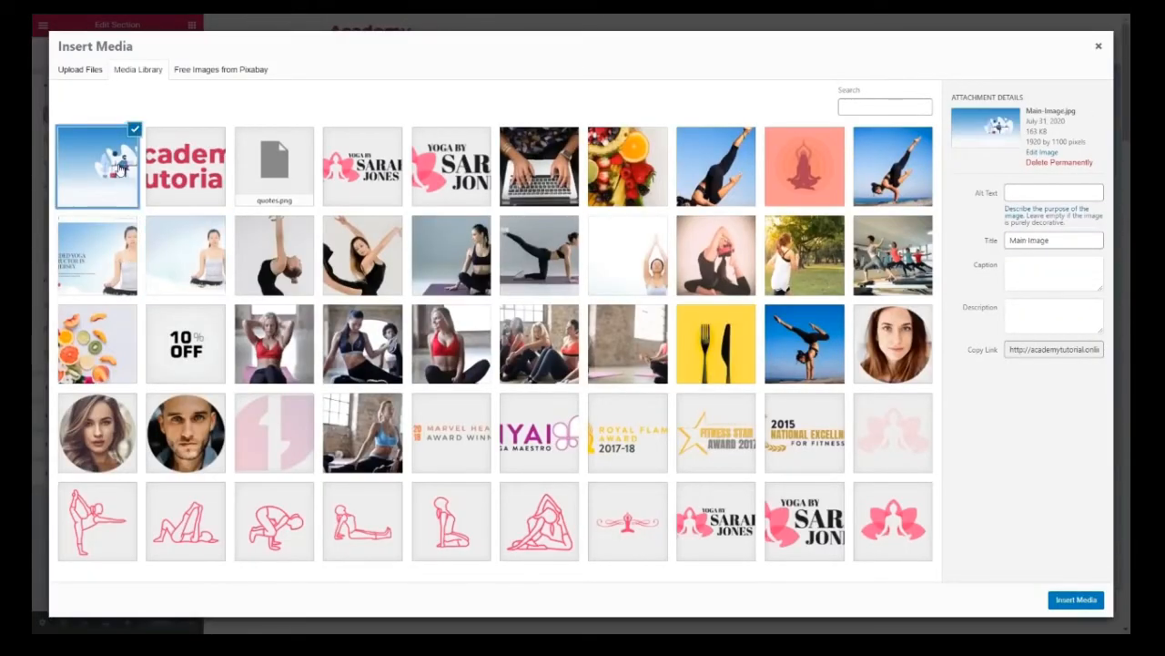
pyautogui.click(1097, 602)
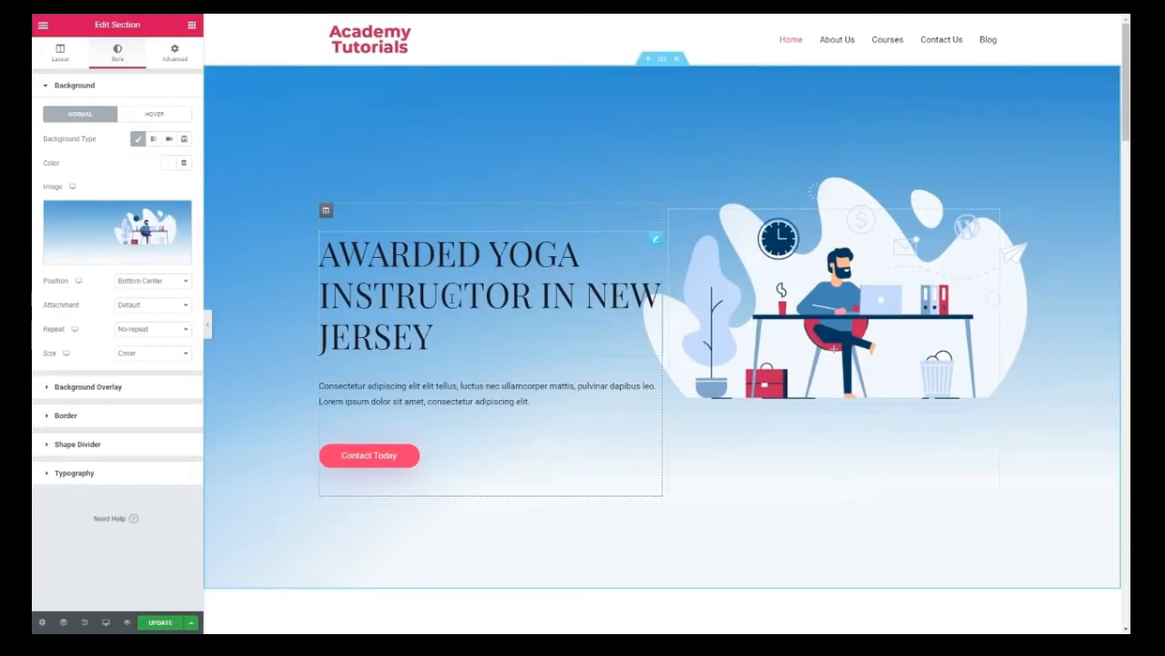
# Change the hero heading to "Free WordPress Tutorials" in white, review the page's sections and update the page
pyautogui.click(428, 328)
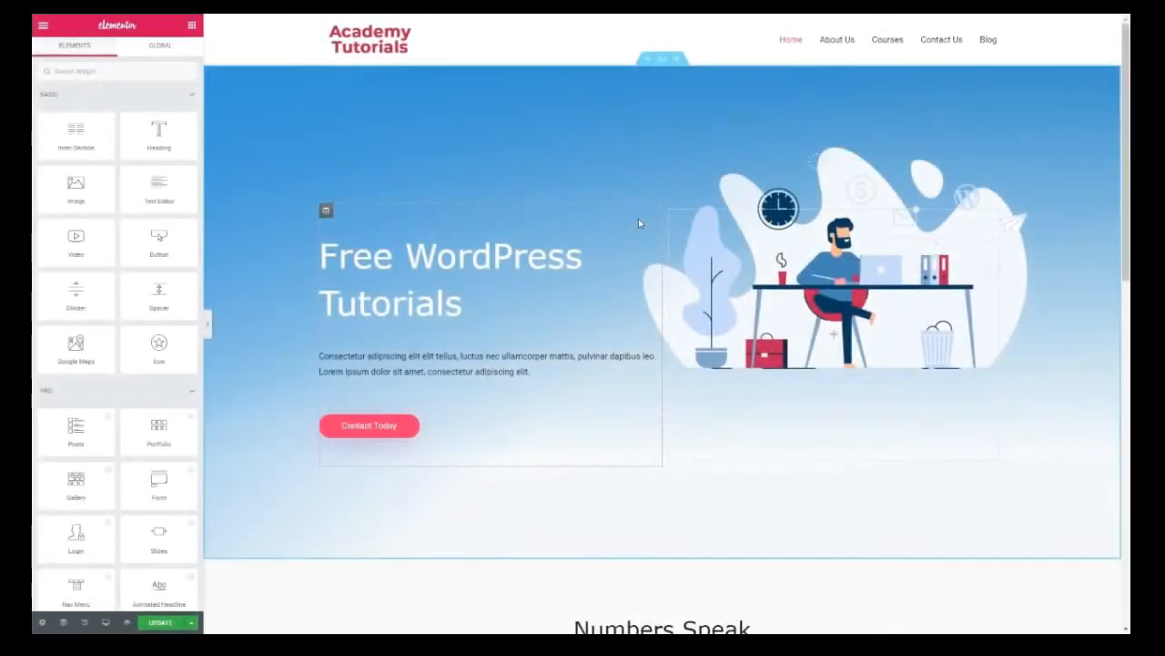
pyautogui.scroll(-3, 482, 277)
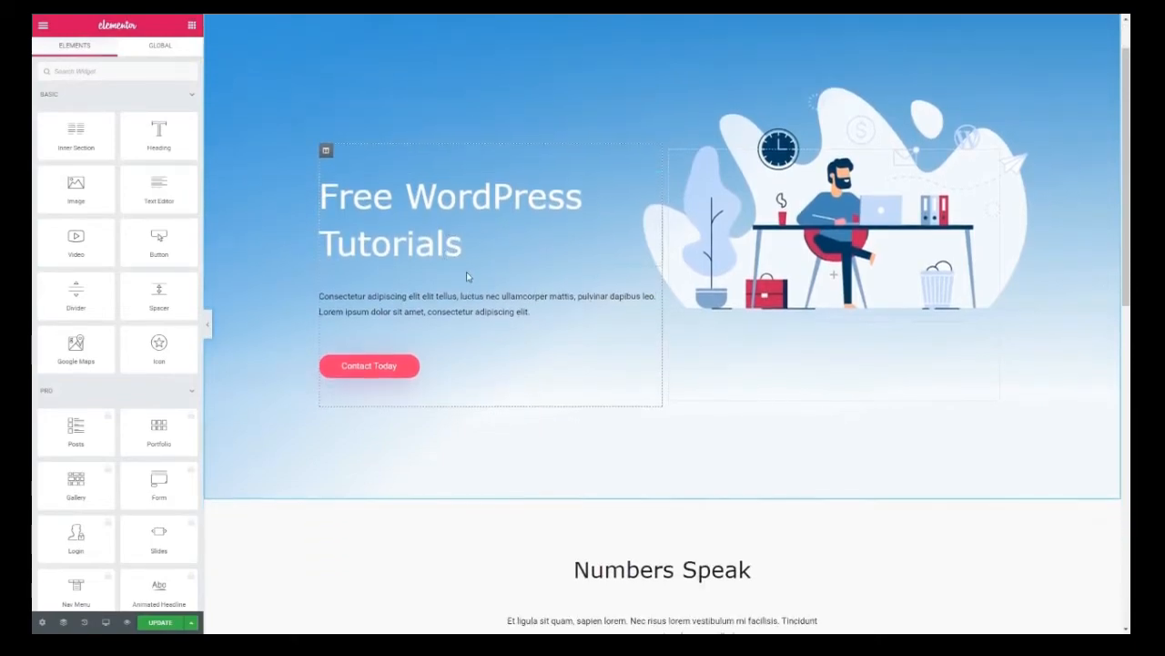
pyautogui.scroll(-4, 770, 263)
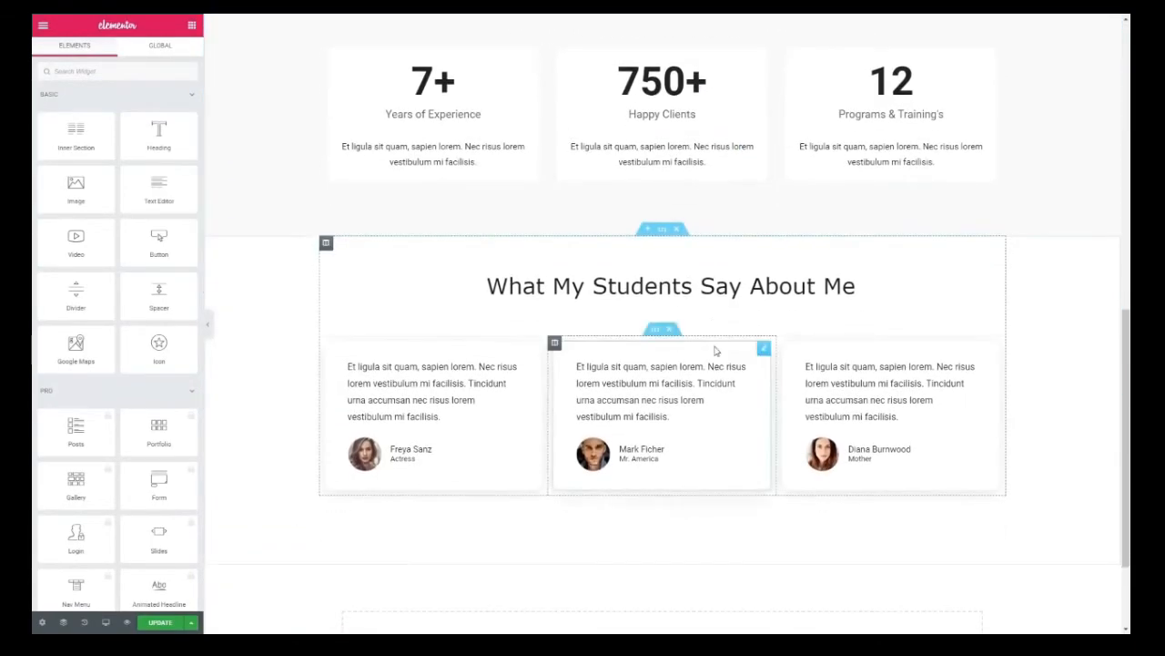
pyautogui.scroll(5, 719, 305)
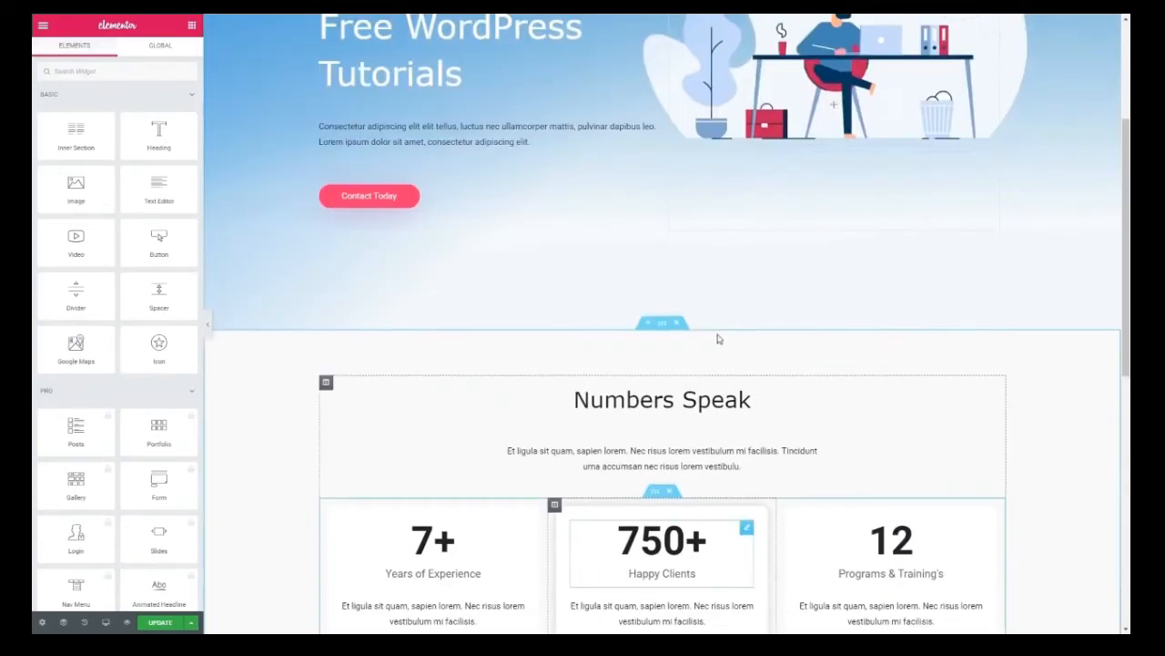
pyautogui.scroll(2, 737, 314)
pyautogui.scroll(-2, 742, 303)
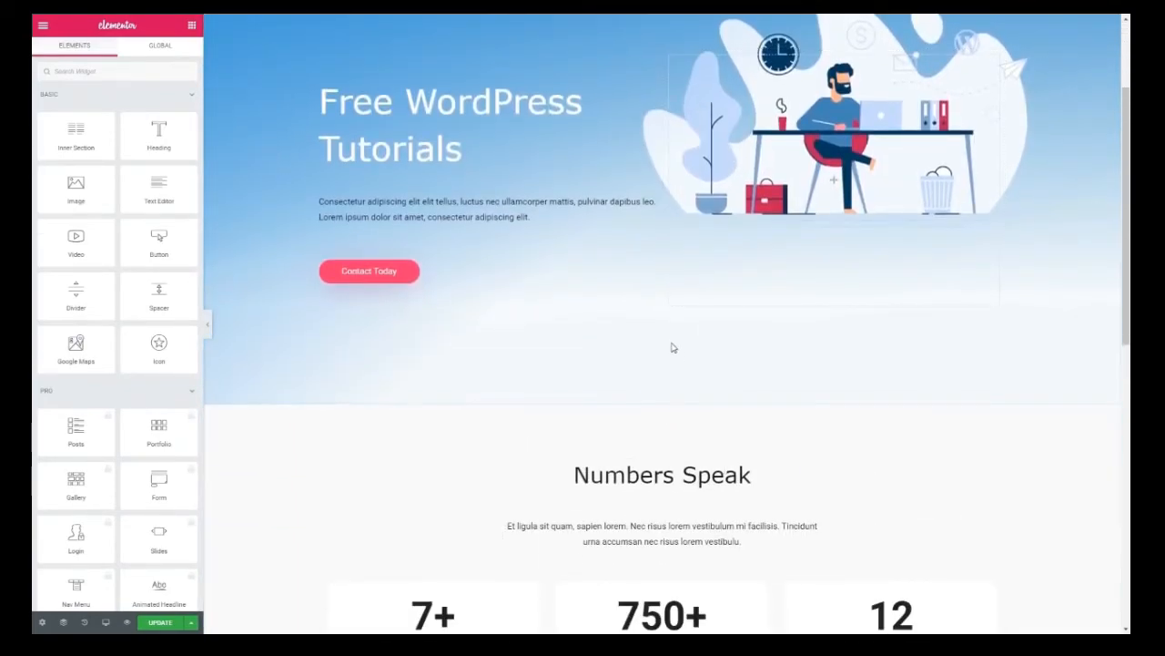
pyautogui.scroll(2, 671, 346)
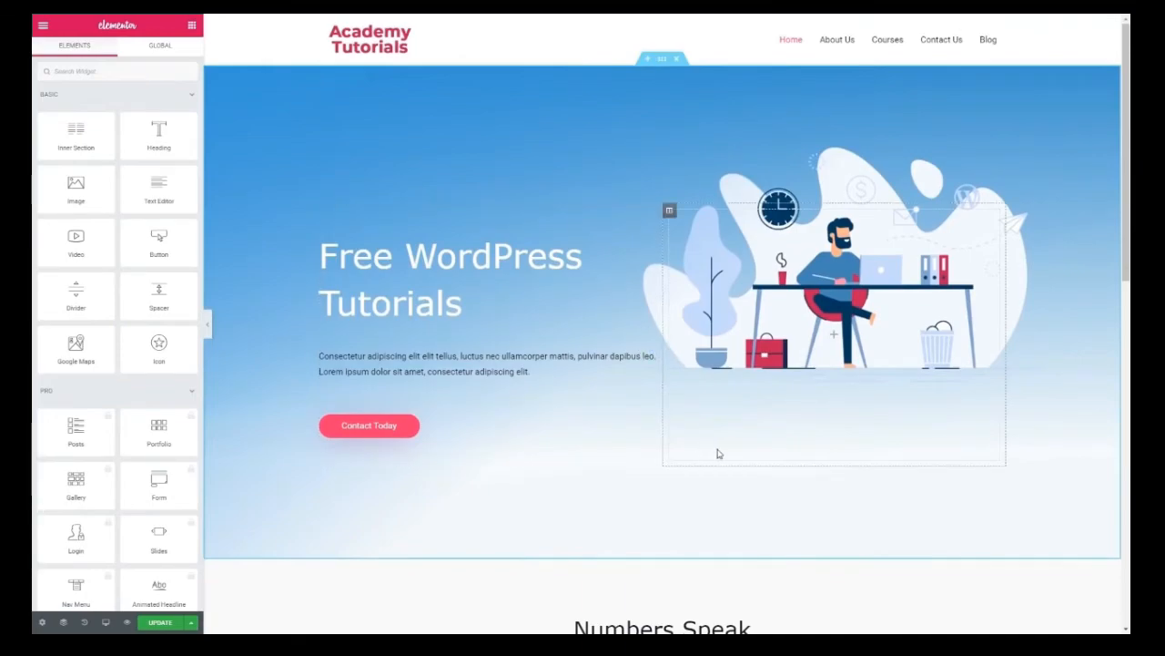
pyautogui.click(166, 622)
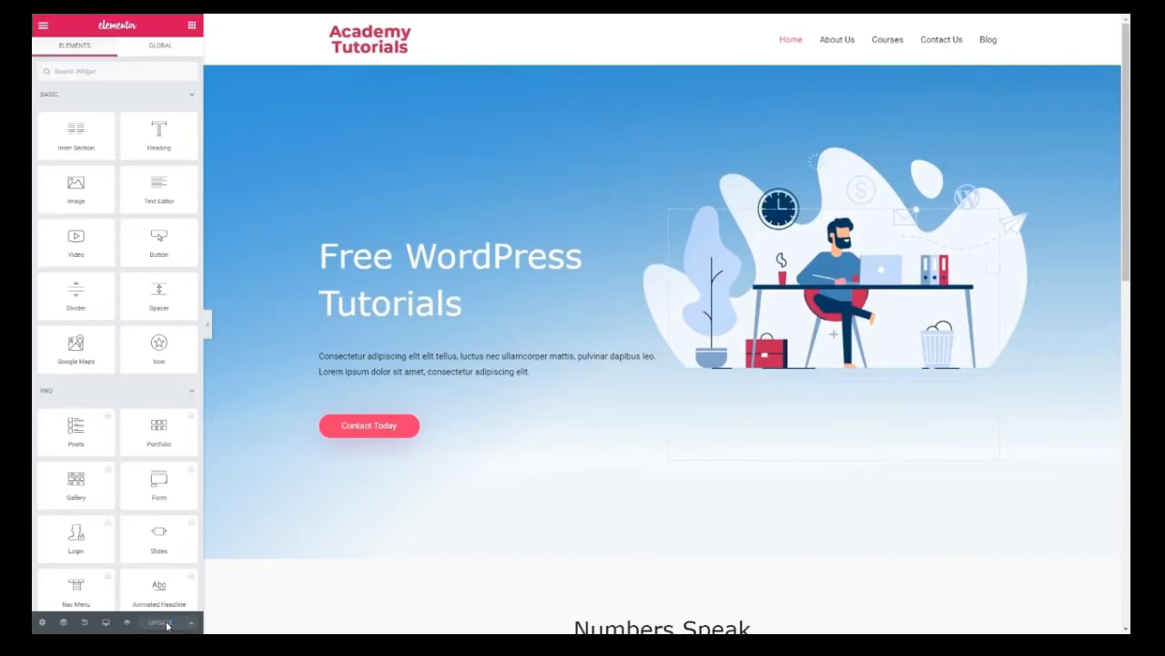
# Leave the page builder for the live home page and examine its sections from the hero down
pyautogui.click(42, 25)
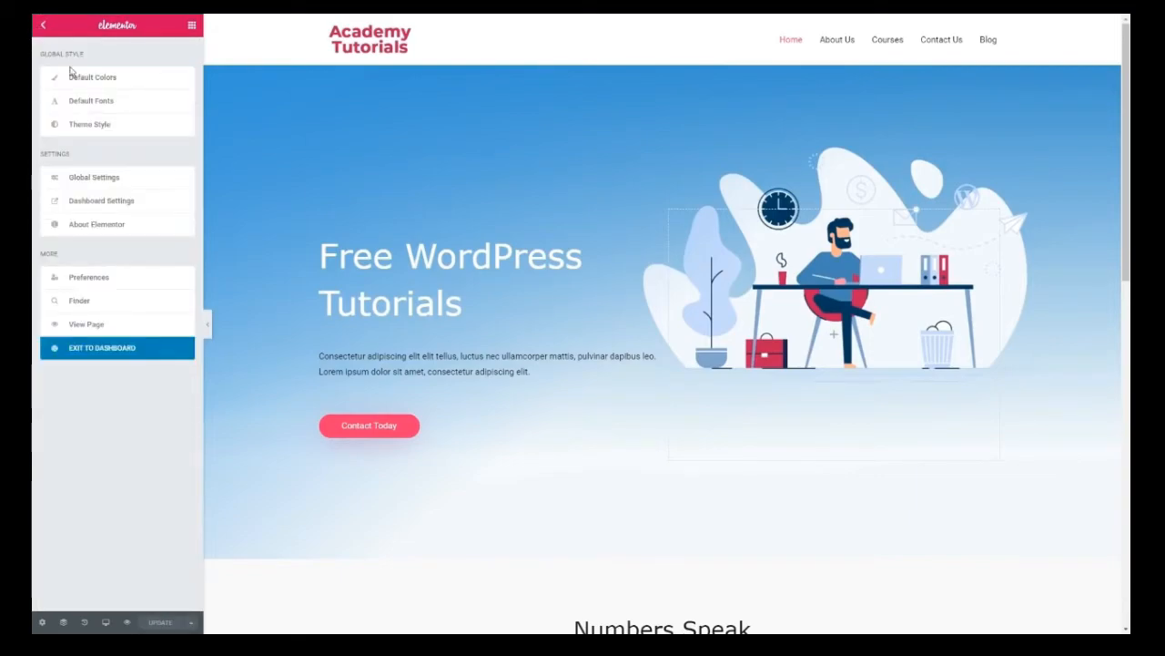
pyautogui.click(112, 324)
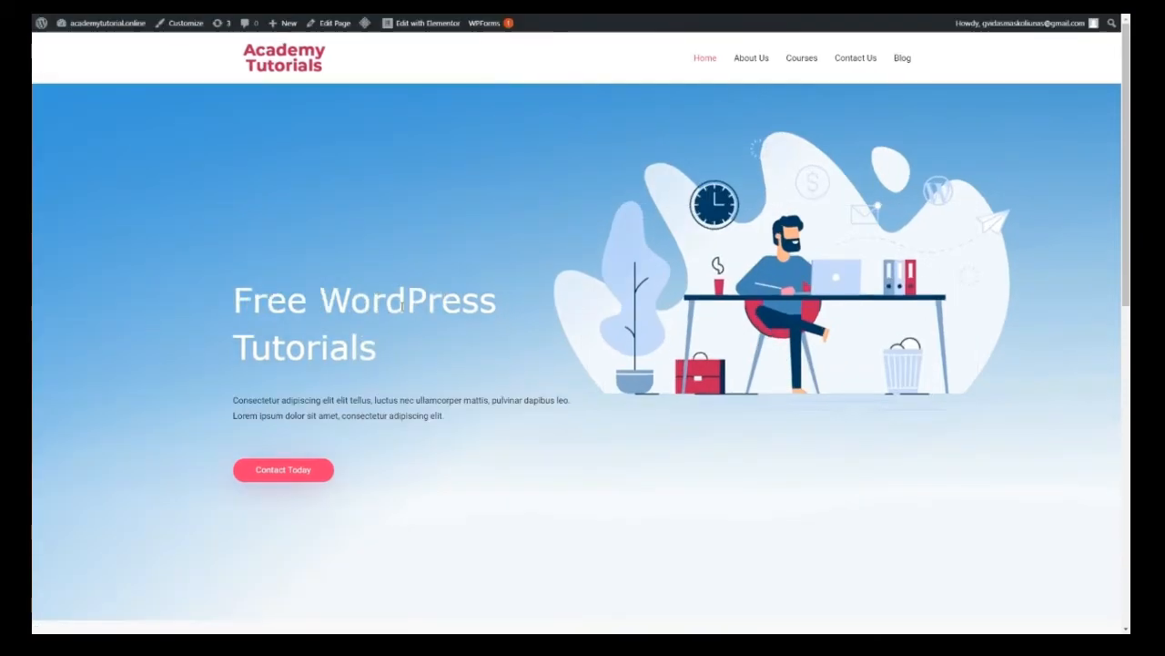
pyautogui.scroll(-7, 596, 309)
pyautogui.scroll(7, 593, 302)
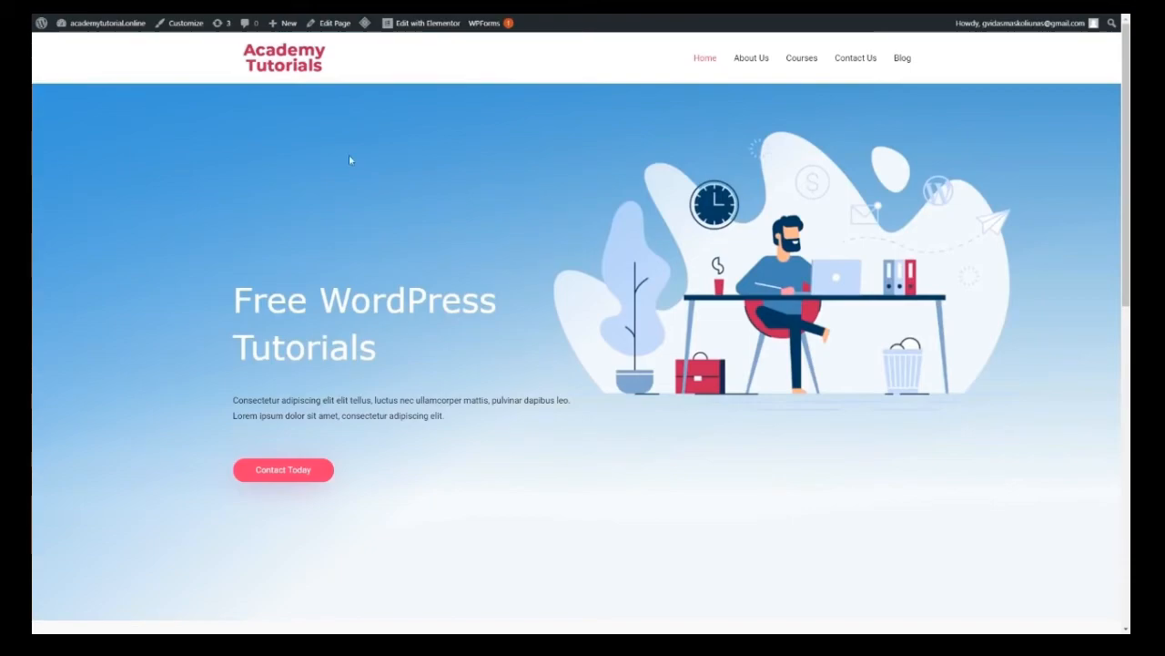
# Add a post category named WooCommerce with the slug WooCommerce and no parent category
pyautogui.moveTo(101, 23)
pyautogui.click(77, 44)
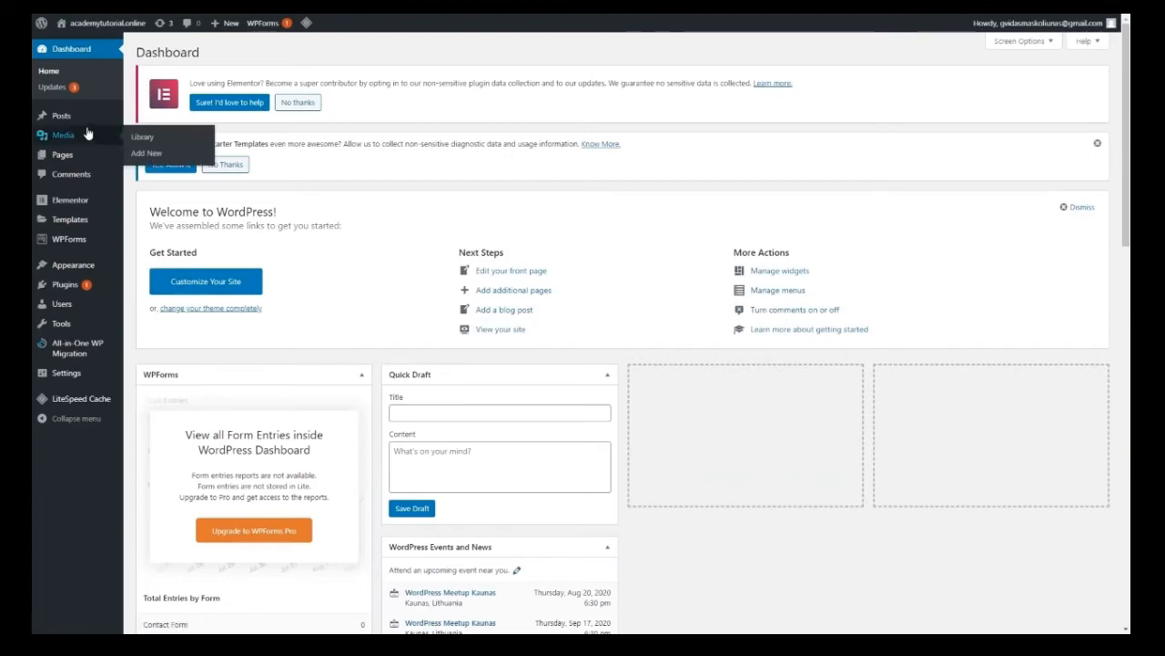
pyautogui.moveTo(93, 122)
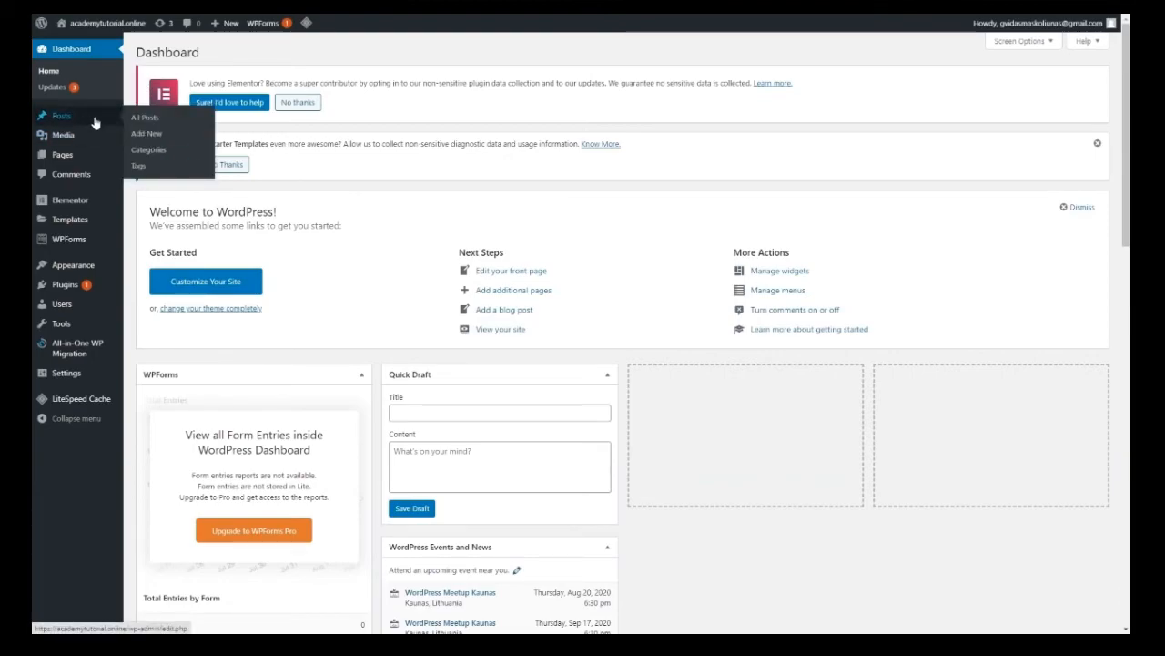
pyautogui.click(152, 150)
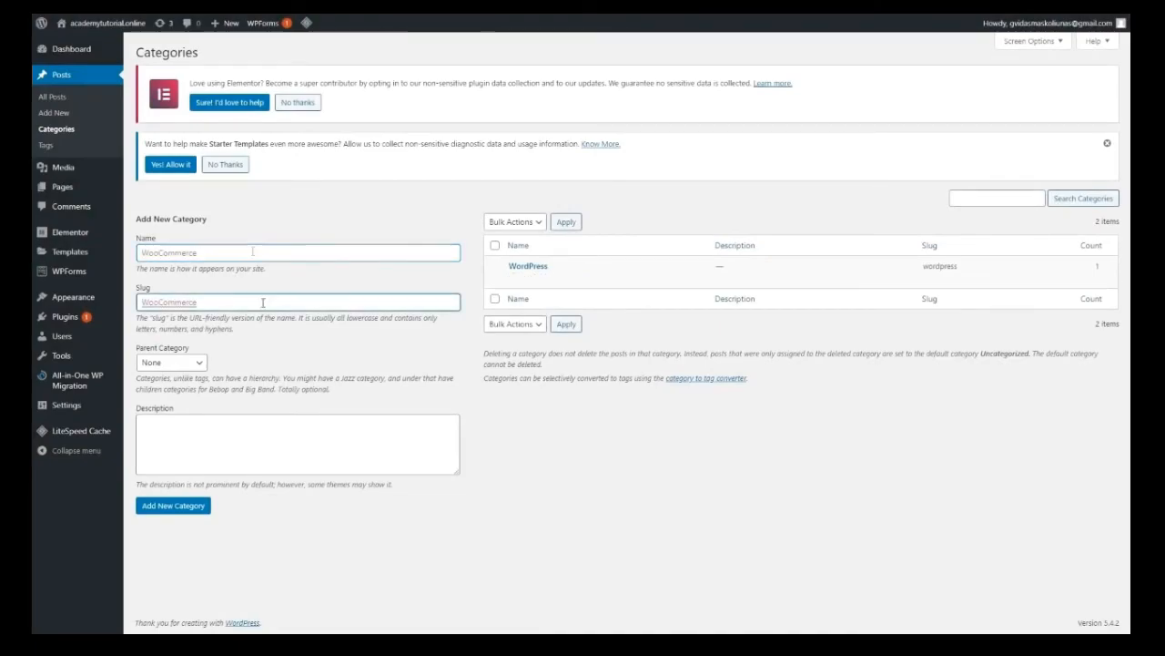
pyautogui.click(204, 509)
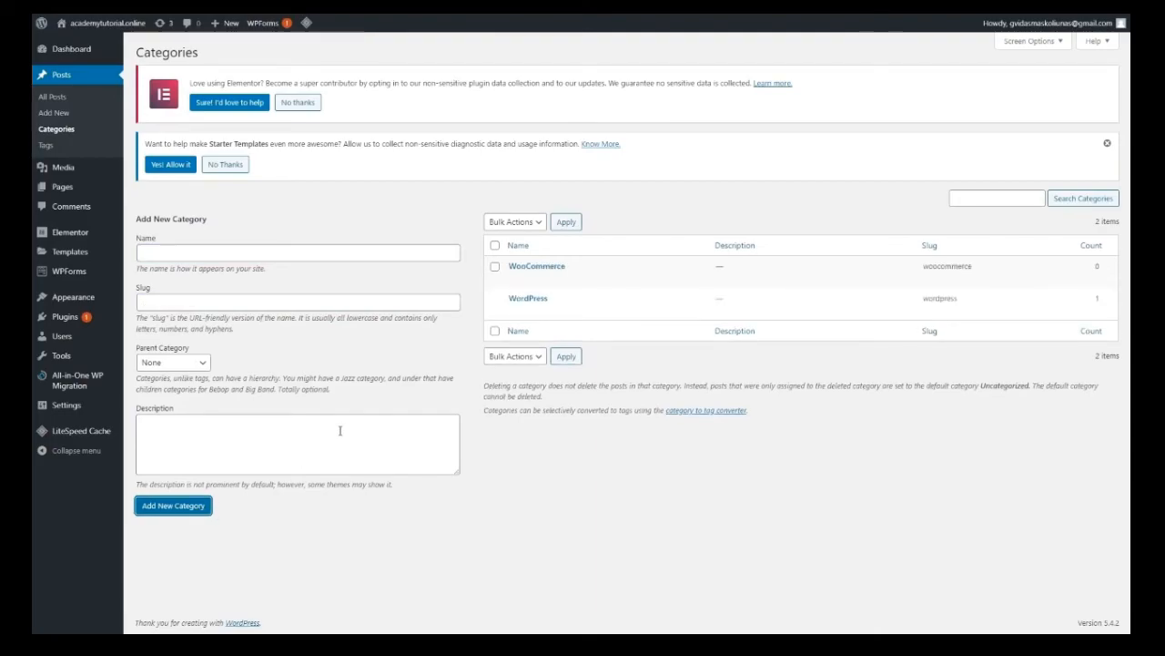
# Create a post titled "WordPress and Elementor Course – Learn How to Create a Website", paste in the prepared article and review it
pyautogui.click(68, 115)
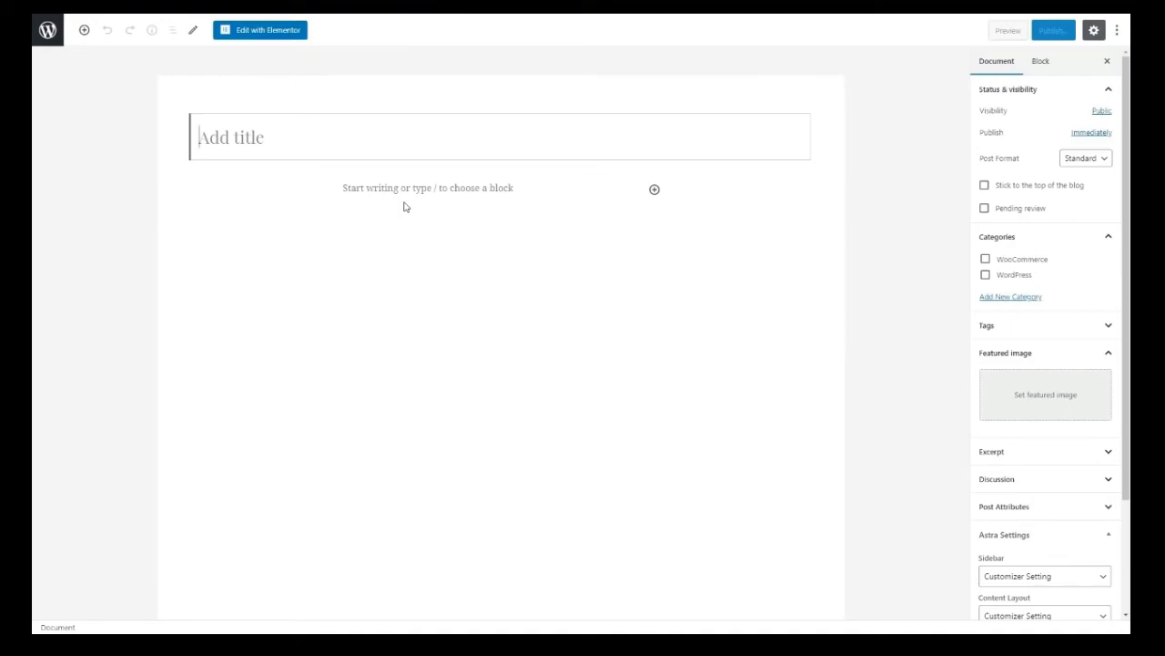
pyautogui.hotkey('ctrl', 'v')
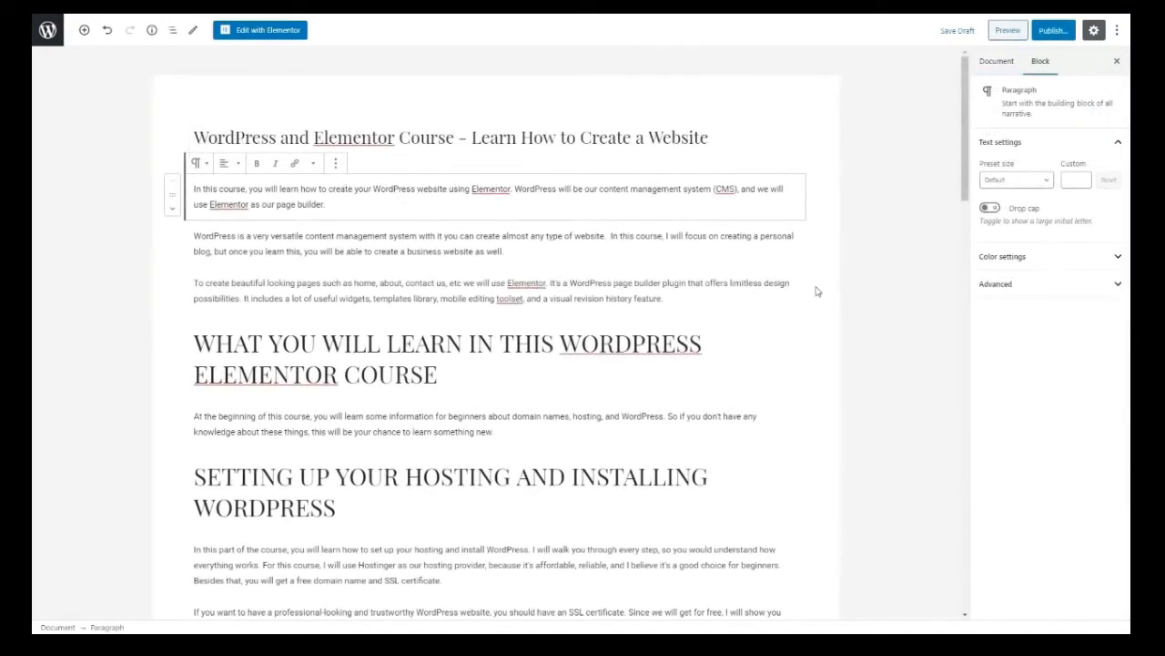
pyautogui.scroll(-12, 817, 291)
pyautogui.scroll(3, 822, 290)
pyautogui.scroll(10, 823, 290)
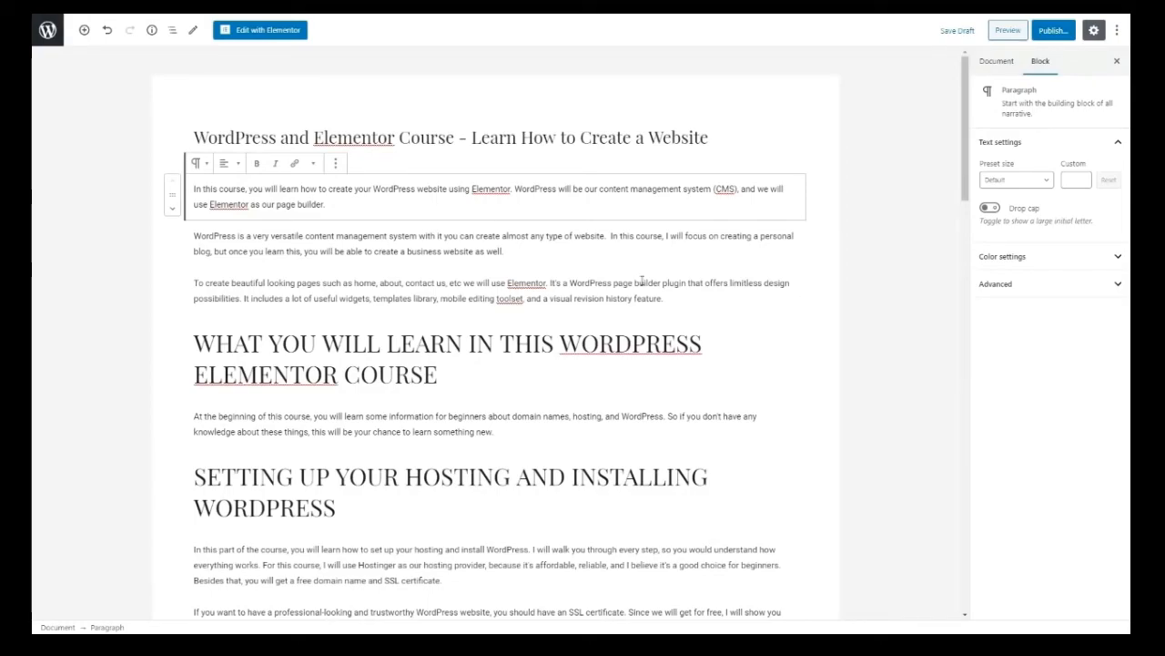
# Browse the library of content blocks that can be added to the post
pyautogui.click(84, 30)
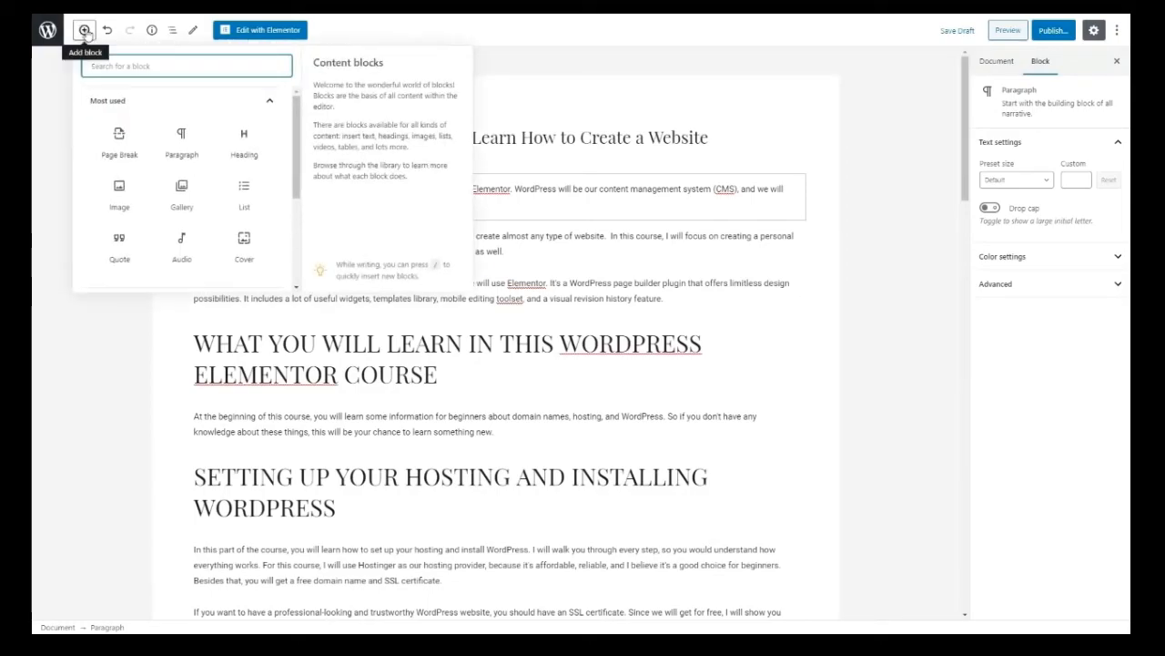
pyautogui.scroll(-5, 221, 173)
pyautogui.scroll(5, 221, 175)
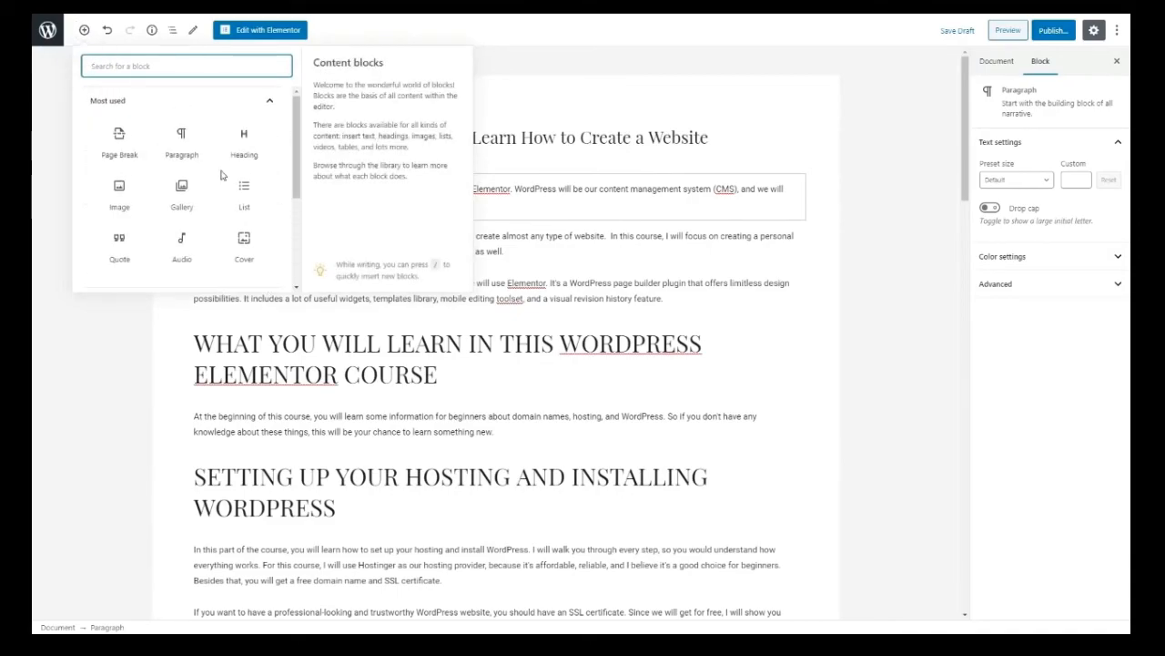
pyautogui.click(662, 284)
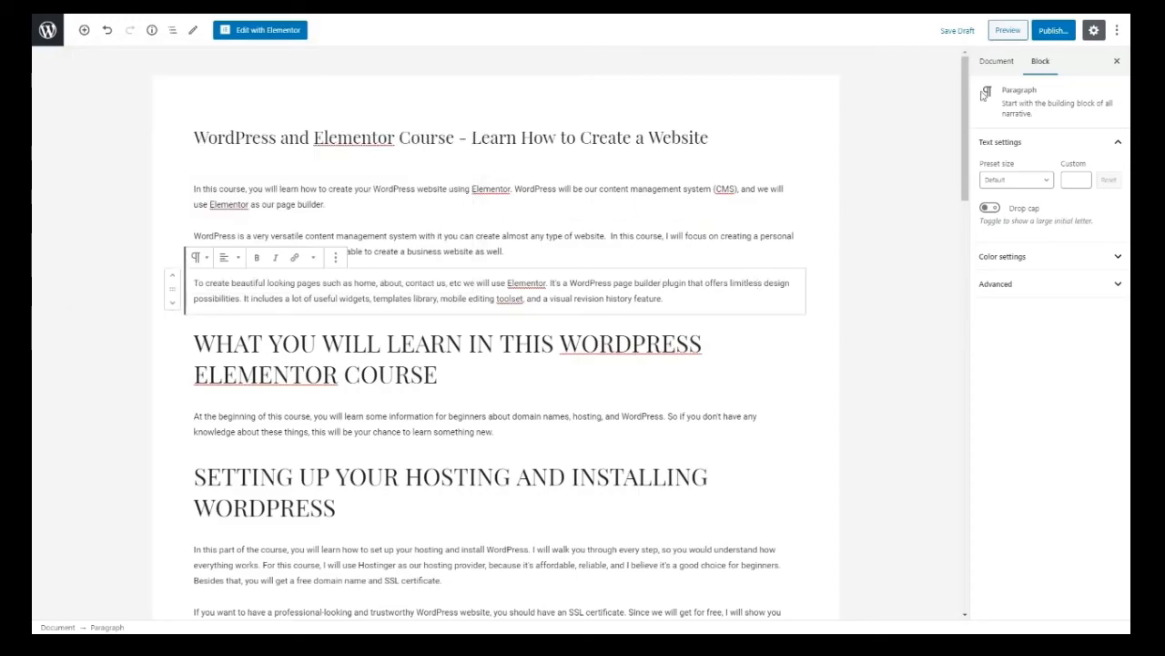
# Assign the post to the WordPress category and set Thumbnail6.png as its featured image
pyautogui.click(997, 67)
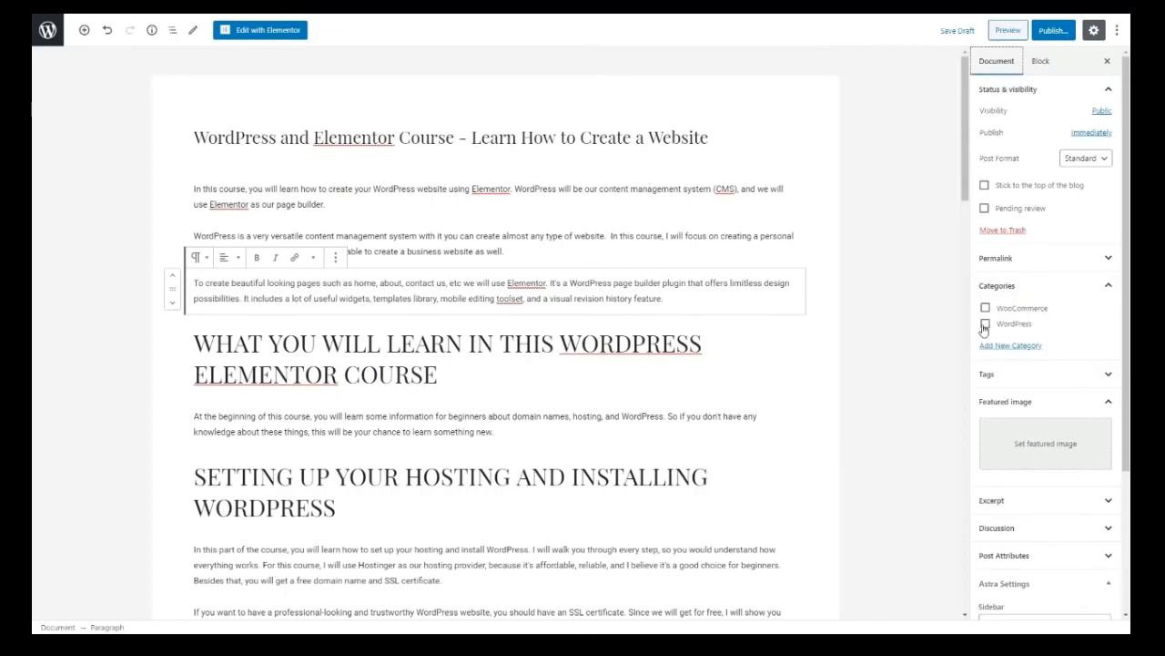
pyautogui.click(1047, 453)
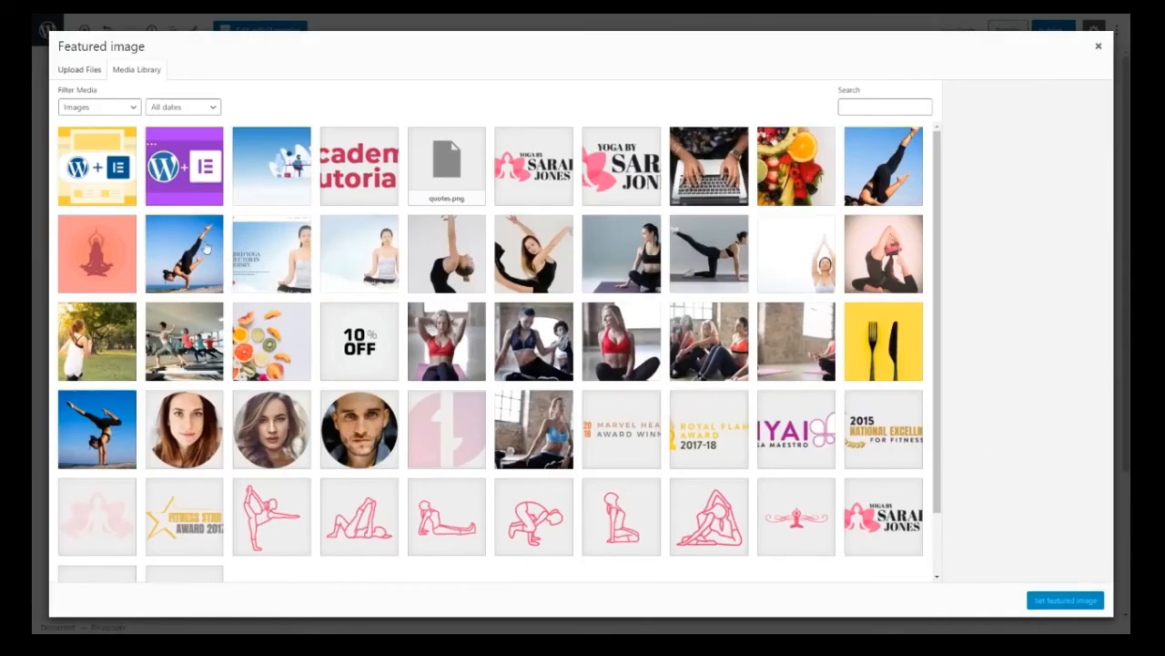
pyautogui.click(107, 178)
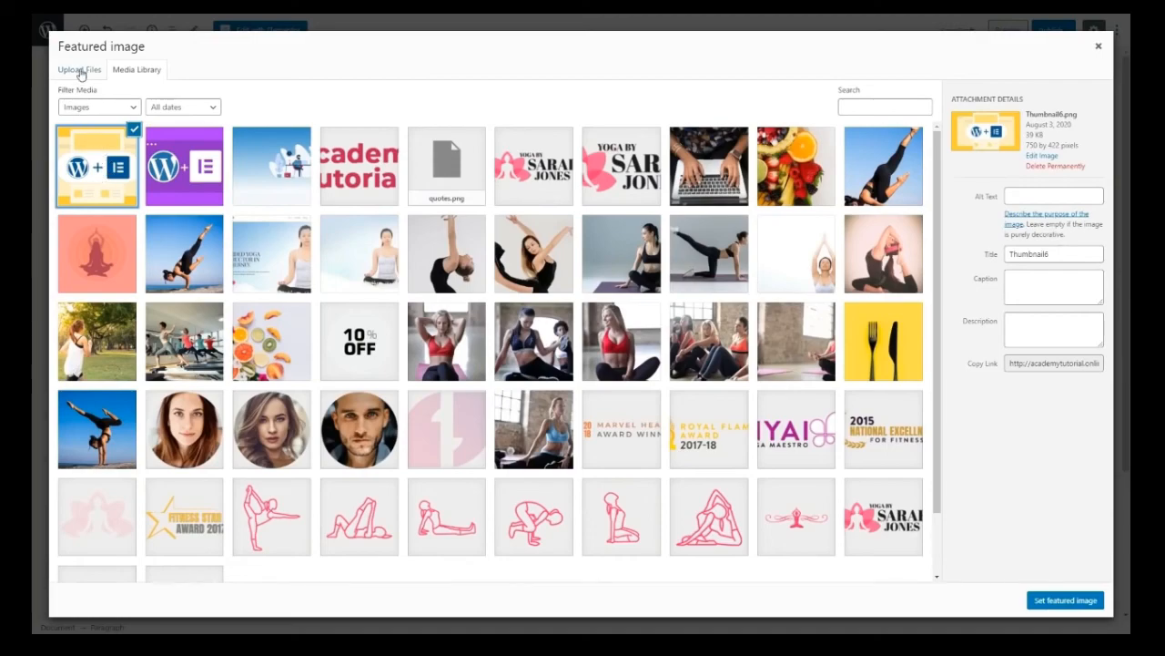
pyautogui.click(1067, 600)
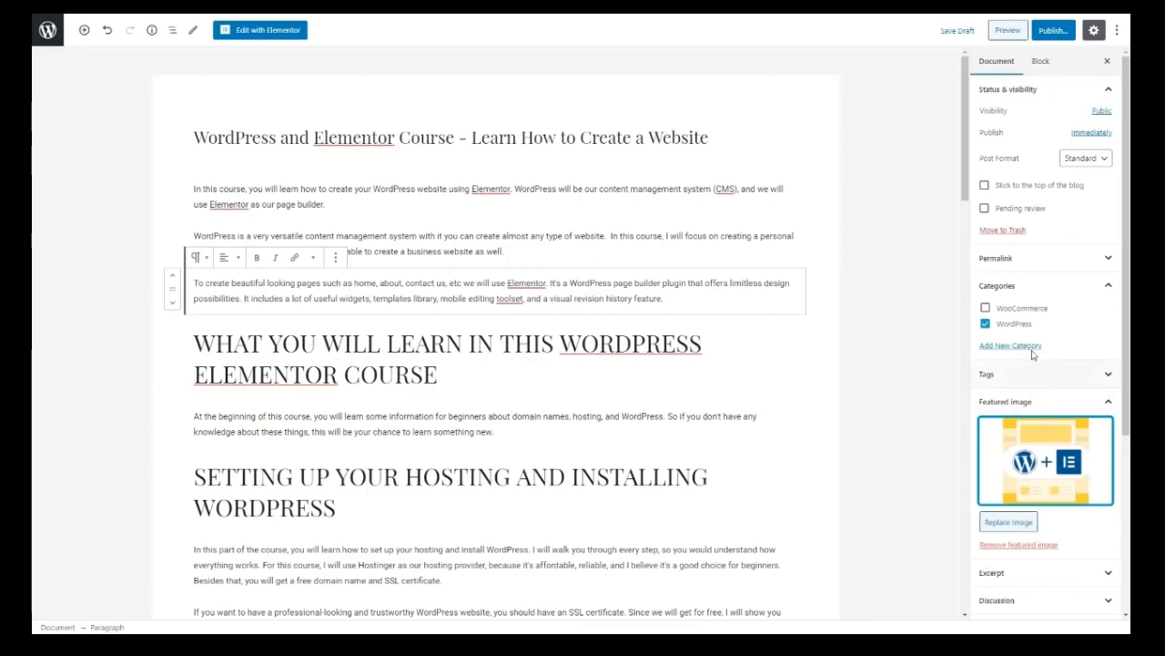
# Publish the post immediately with public visibility and open it on the live site
pyautogui.click(1054, 30)
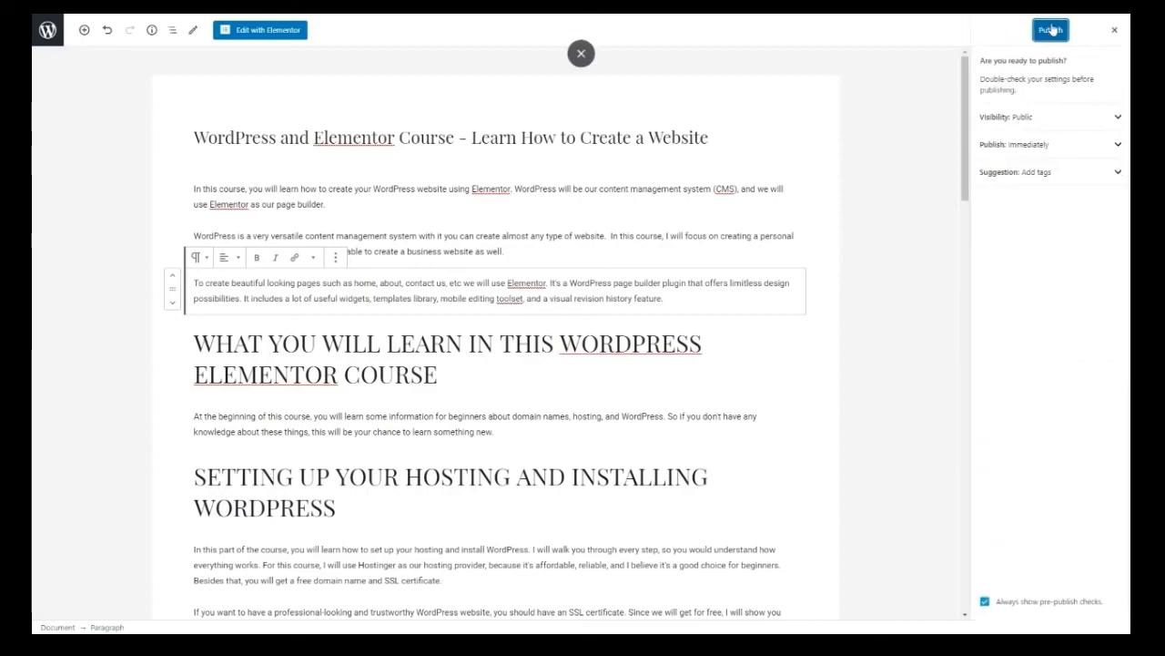
pyautogui.click(1055, 35)
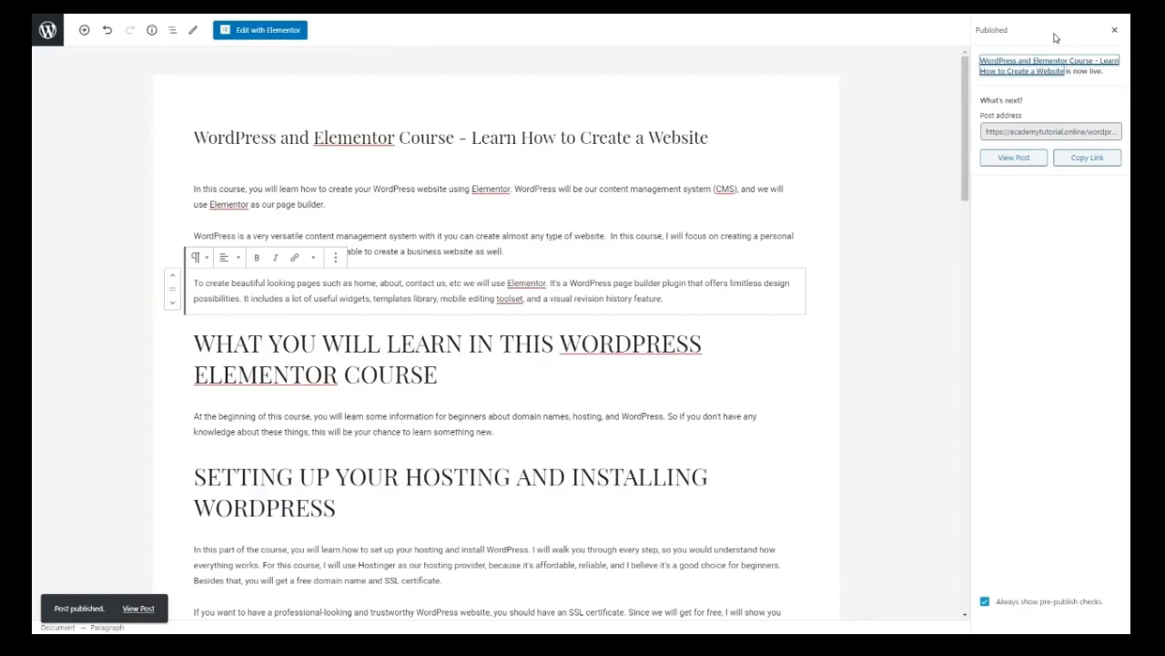
pyautogui.click(1015, 156)
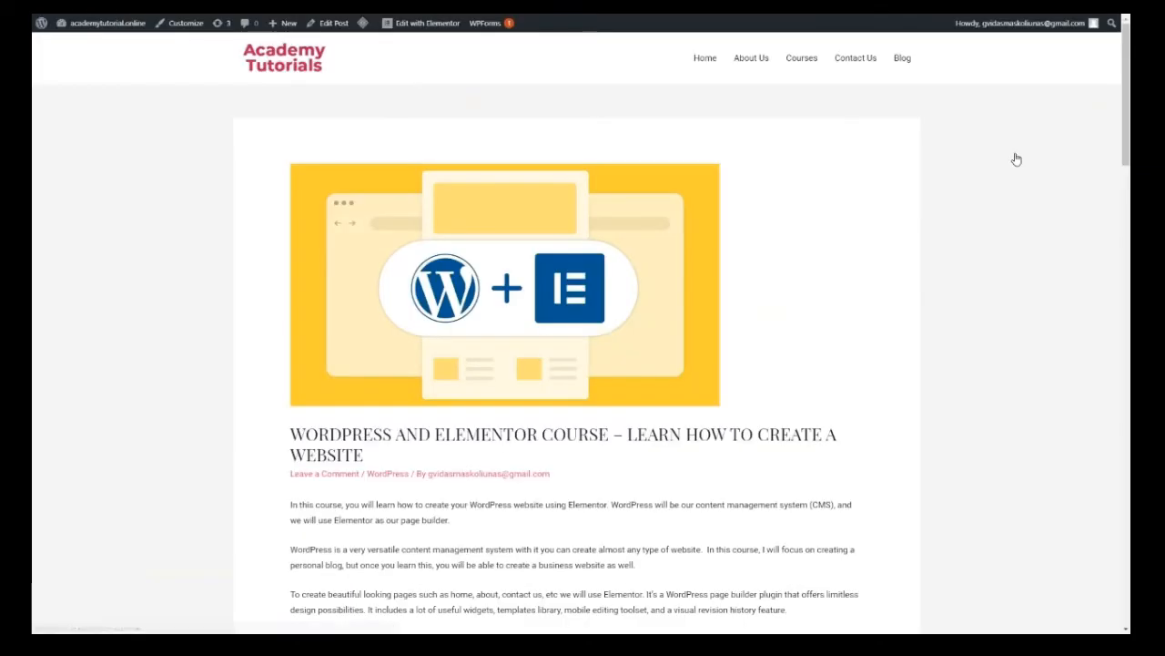
# Review the live post's featured image, headings and article text, and return to the site's home page
pyautogui.scroll(-5, 968, 207)
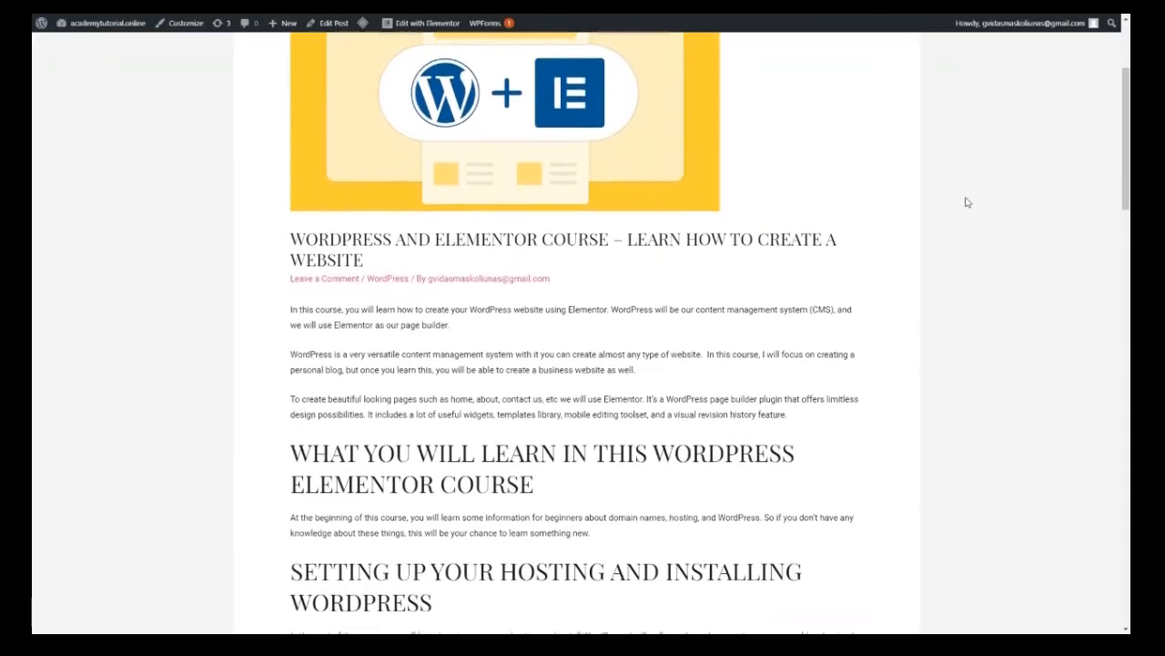
pyautogui.scroll(-10, 972, 199)
pyautogui.scroll(9, 979, 196)
pyautogui.scroll(8, 984, 199)
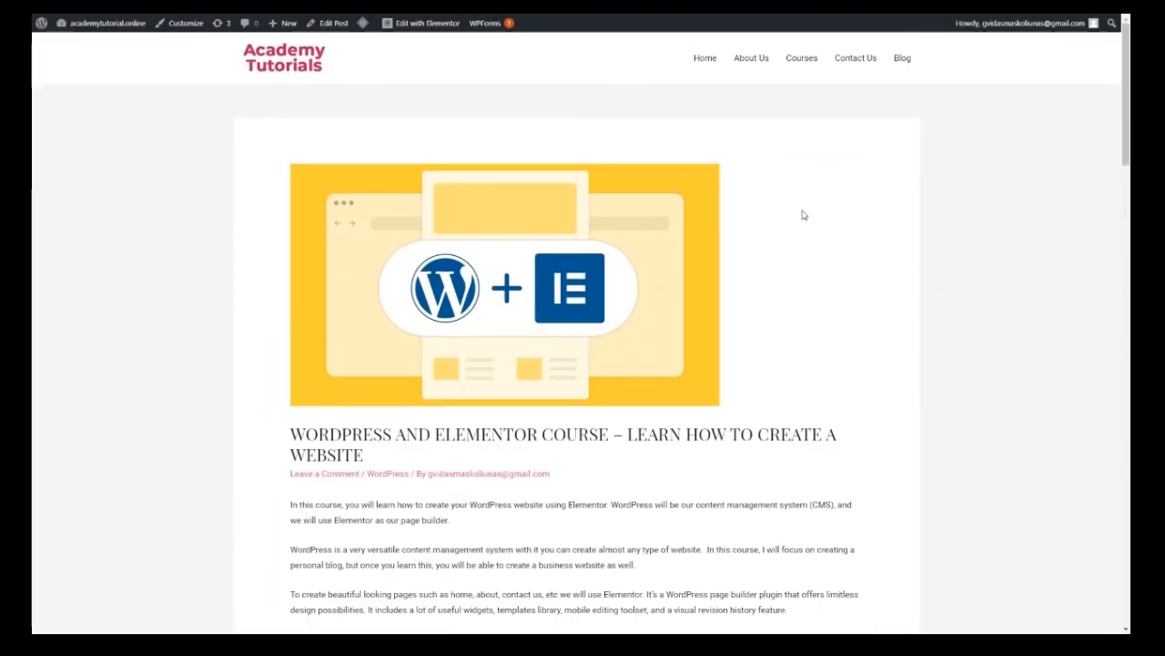
pyautogui.click(311, 73)
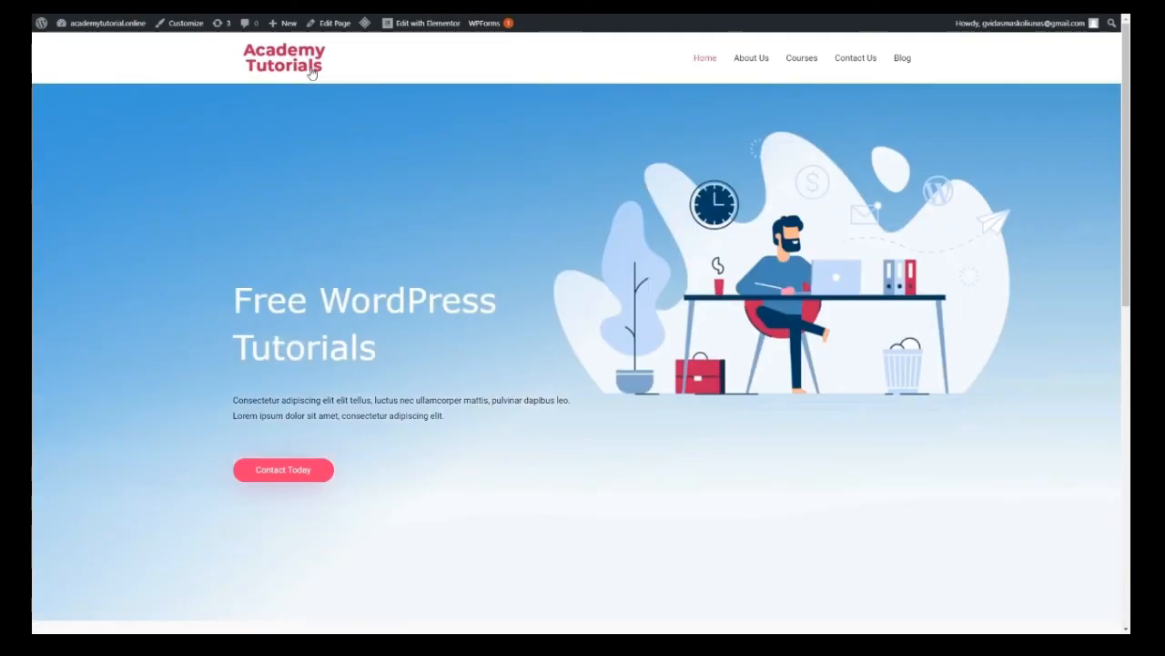